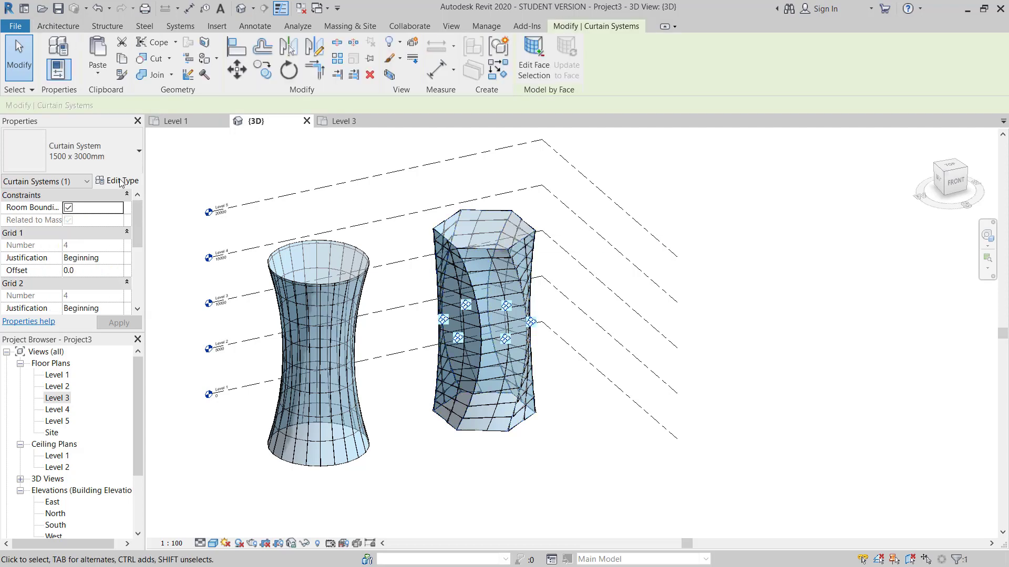
Change the hexagonal tower's curtain system type to 1000 x 2500mm.
left_click(102, 155)
left_click(68, 232)
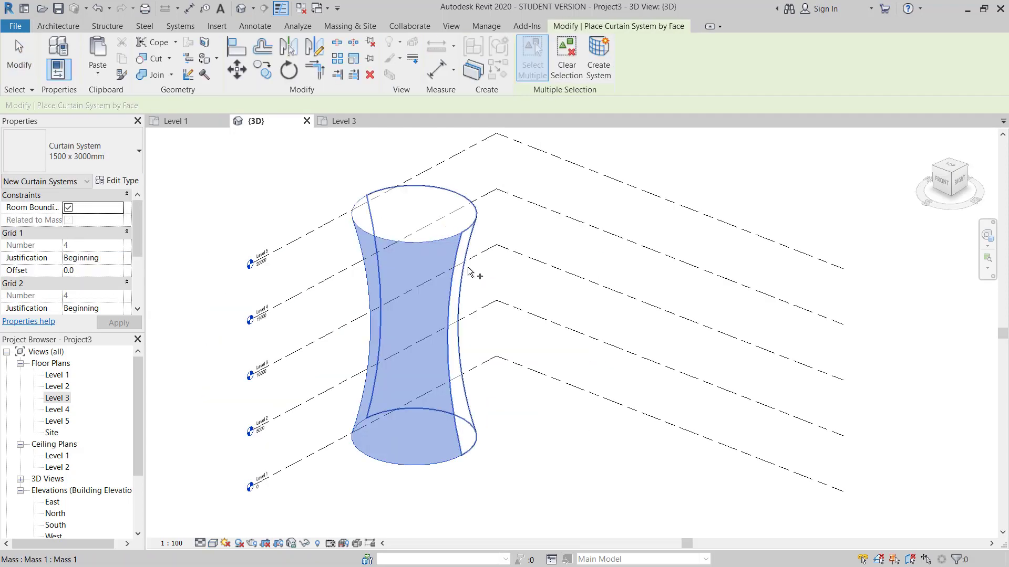
Create a curtain system on both curved side faces of the round tower mass.
middle_click_drag(470, 273, 593, 239, "shift")
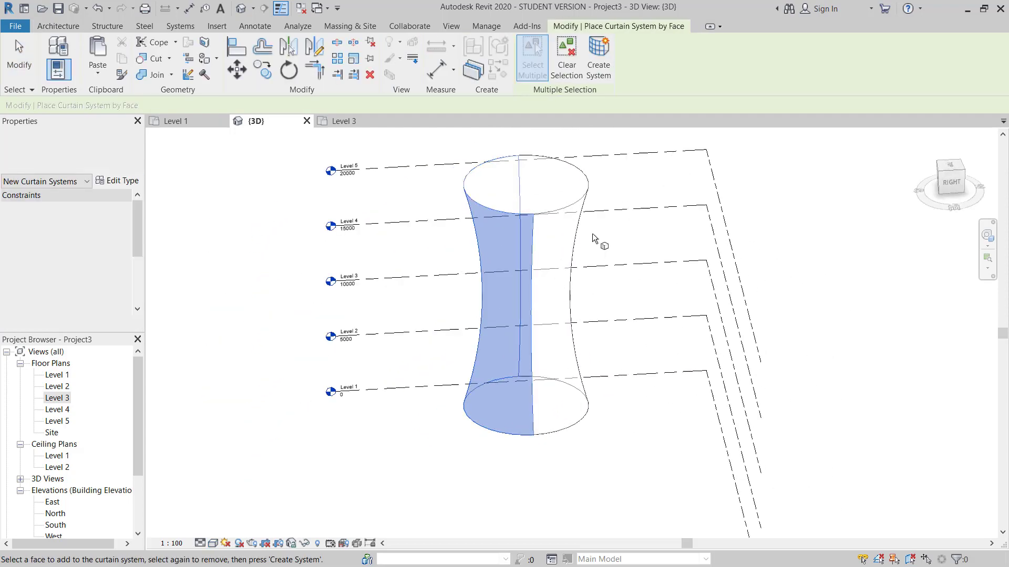
left_click(583, 237)
left_click(598, 58)
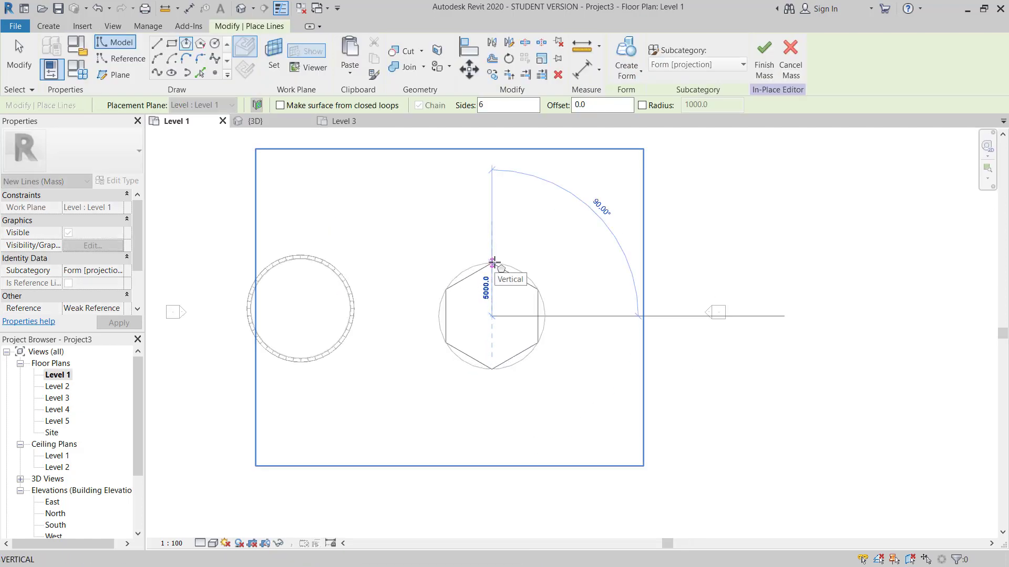
Draw a six-sided inscribed polygon with a 5000 mm radius beside the circle on Level 1.
type("500")
key("Return")
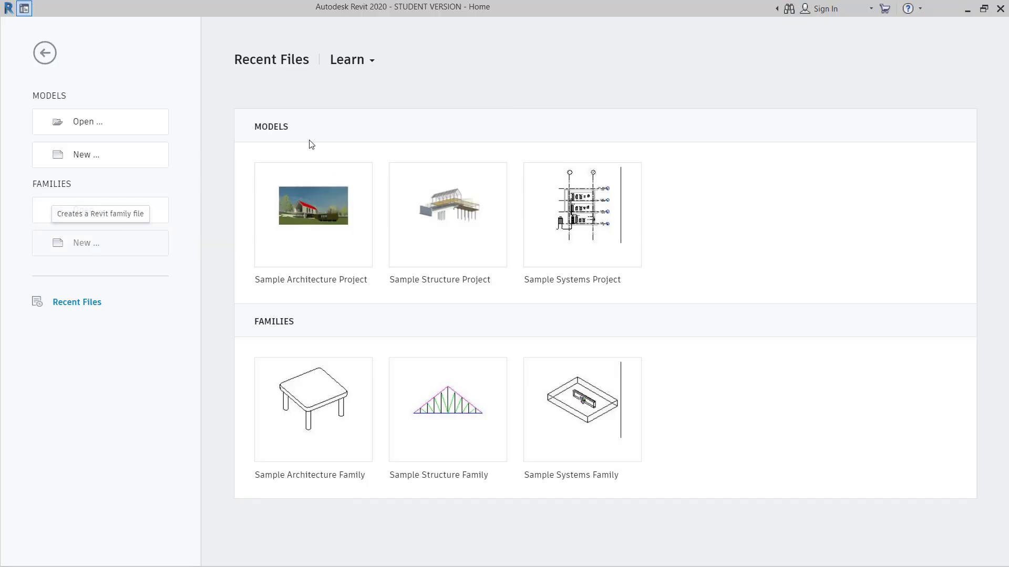
Create a new project from the Architectural Template.
left_click(114, 155)
left_click(442, 262)
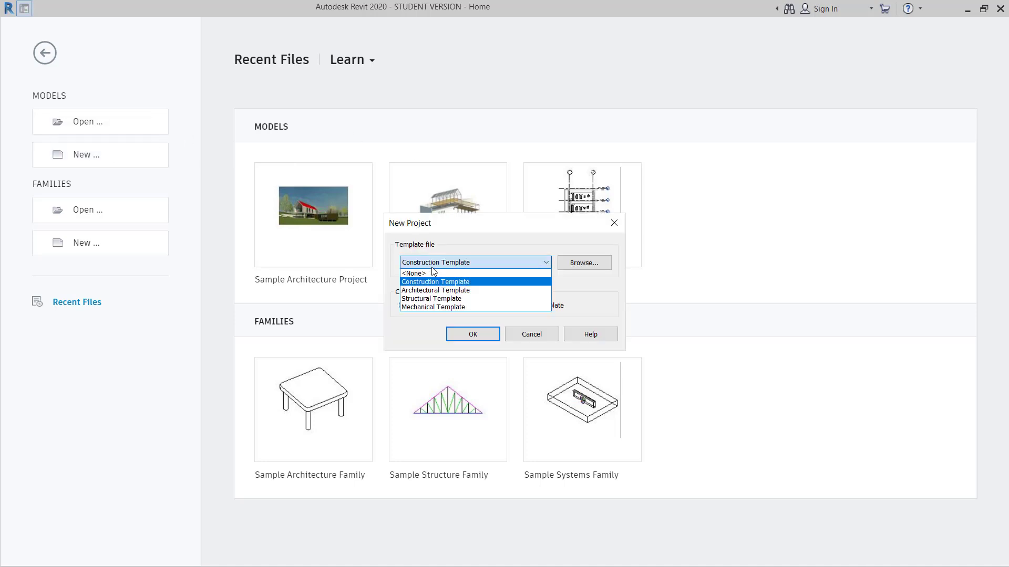
left_click(441, 291)
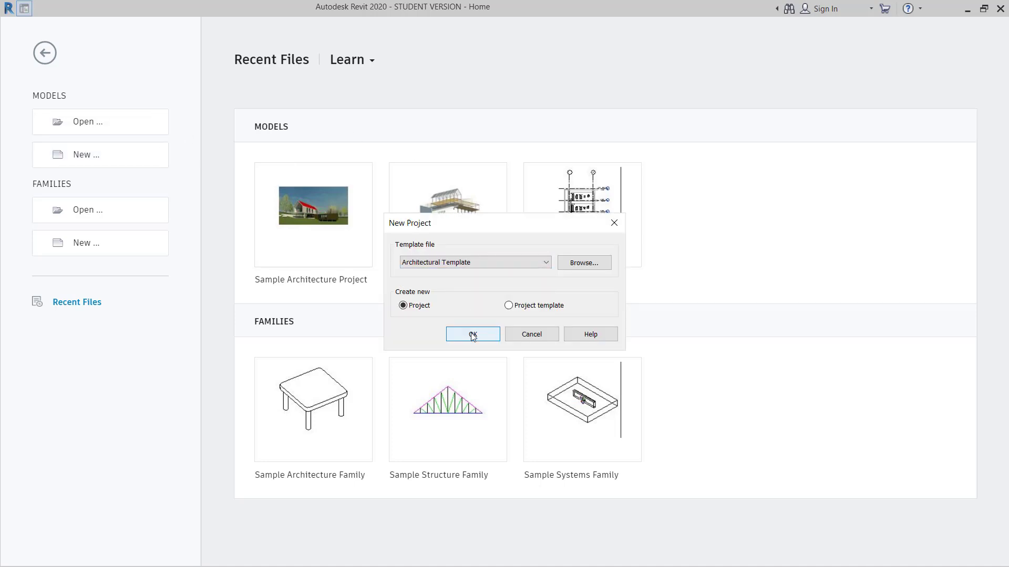
left_click(473, 335)
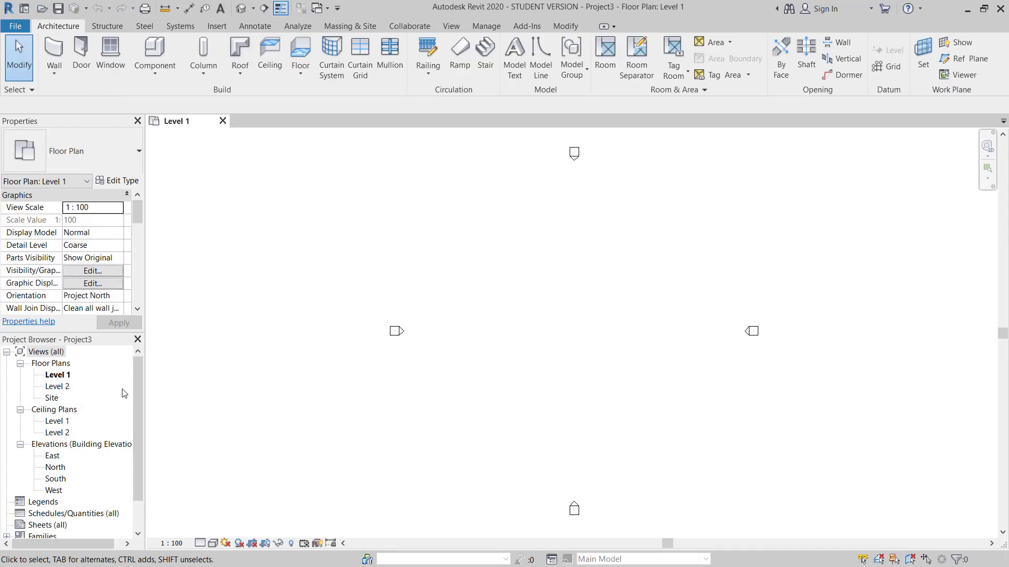
Open the South elevation and set the elevation of Level 2 to 5000.
double_click(57, 480)
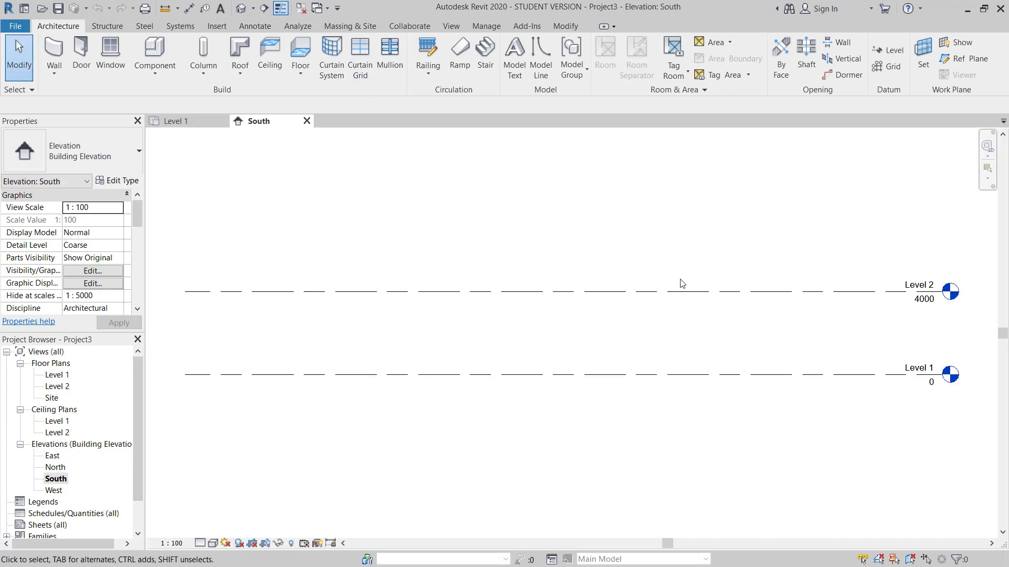
left_click(620, 307)
scroll(780, 320, "up", 2)
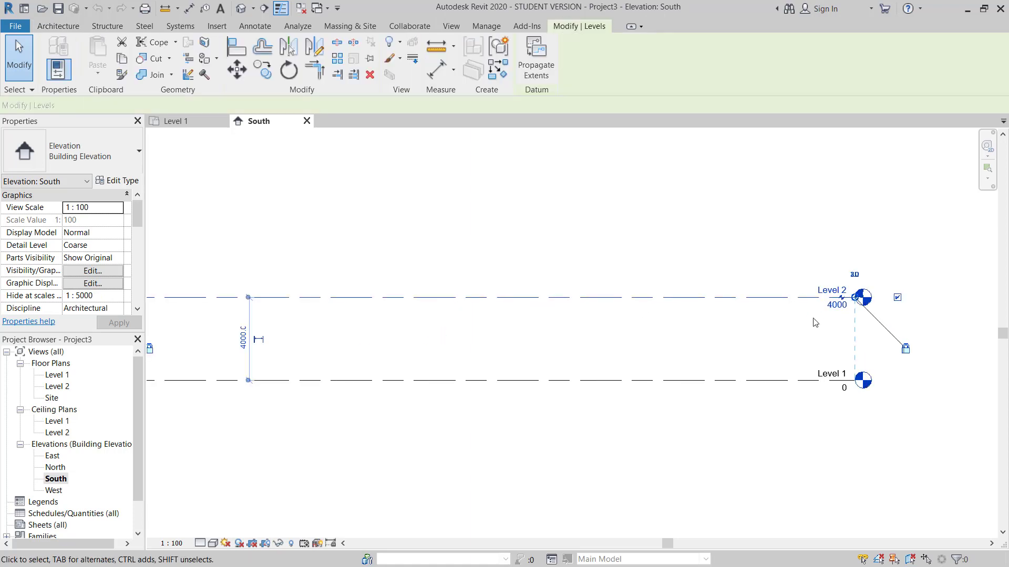
left_click(836, 307)
key("Return")
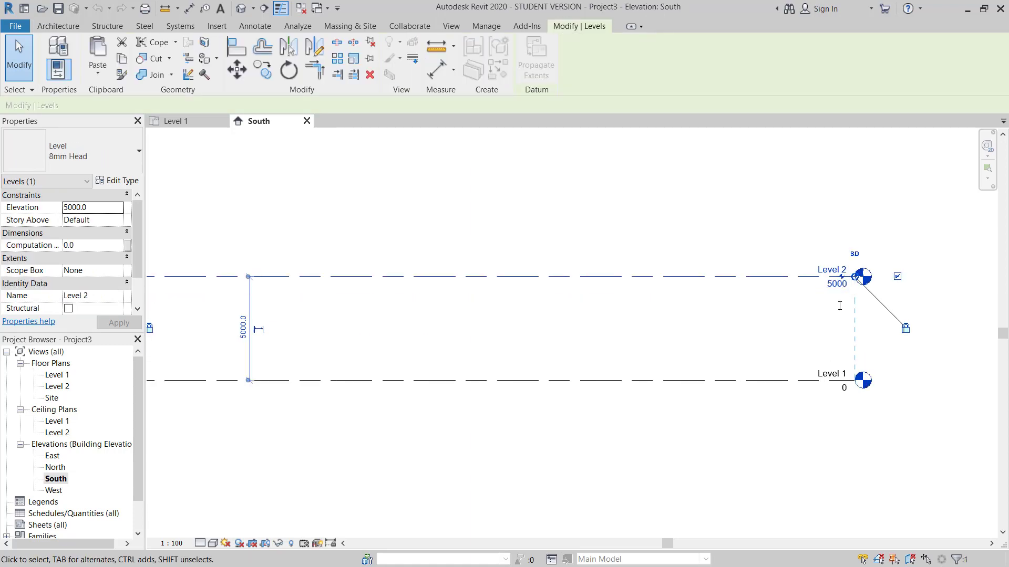
Copy Level 2 upward three times at 5000 mm spacing, up to elevation 20000, and close the South elevation.
left_click(594, 338)
scroll(593, 339, "down", 1)
left_click(586, 292)
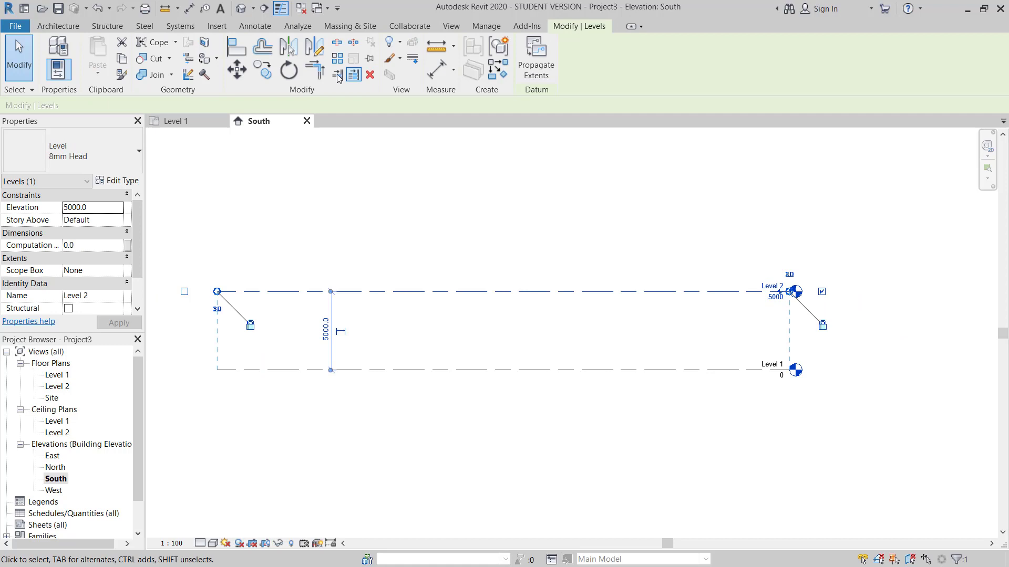
left_click(262, 70)
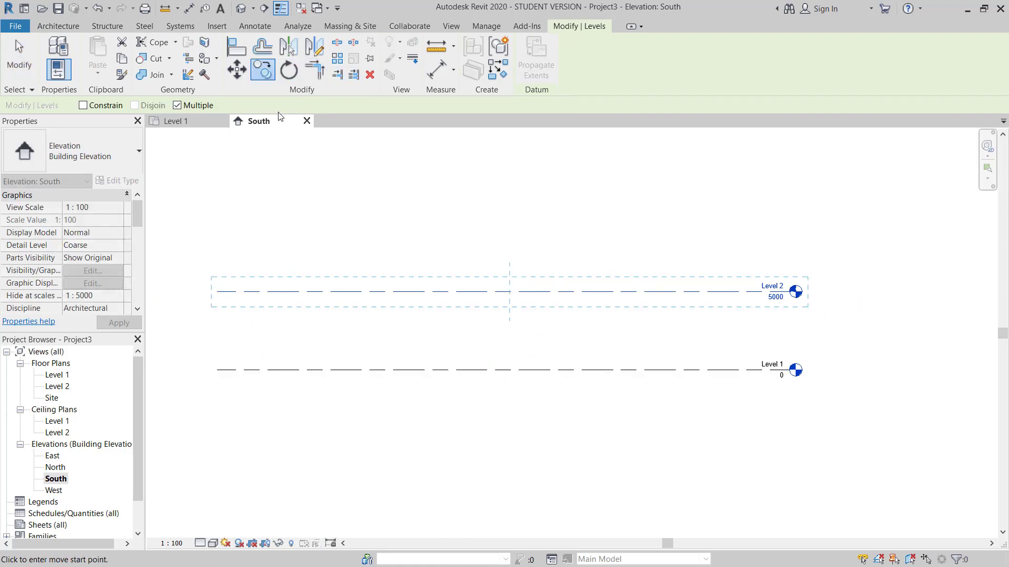
left_click(497, 371)
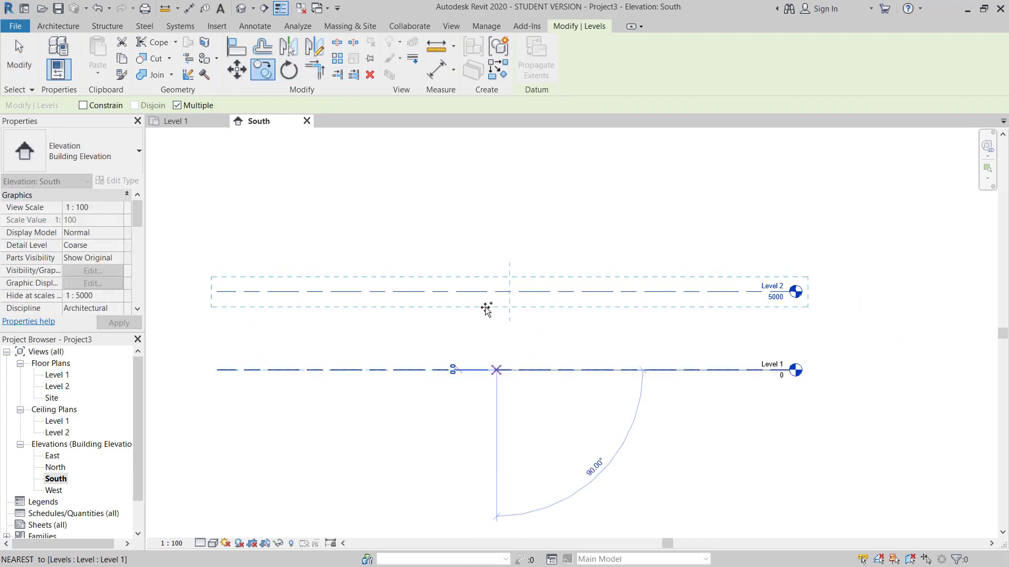
left_click(496, 291)
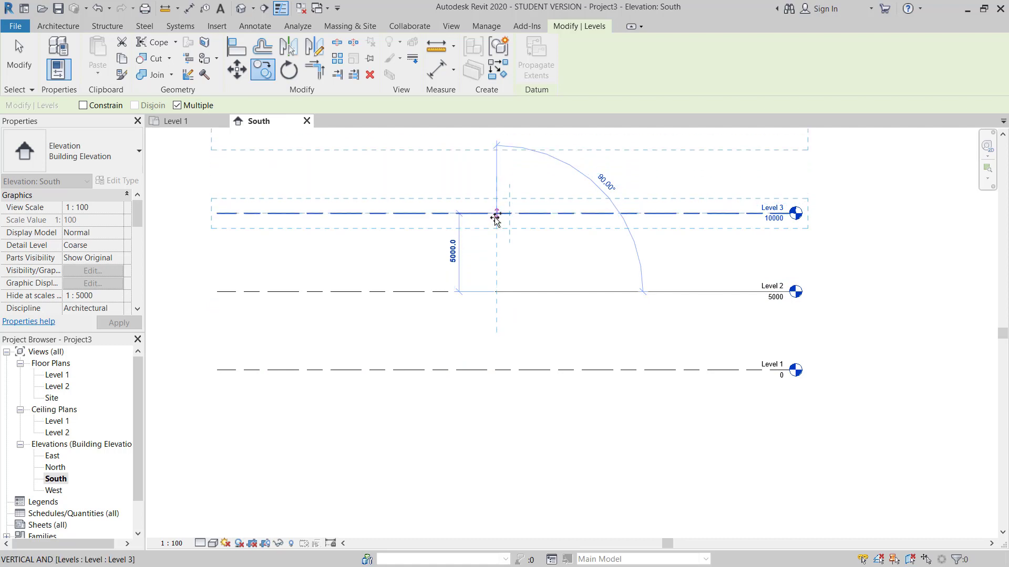
left_click(495, 215)
middle_click_drag(496, 220, 495, 331)
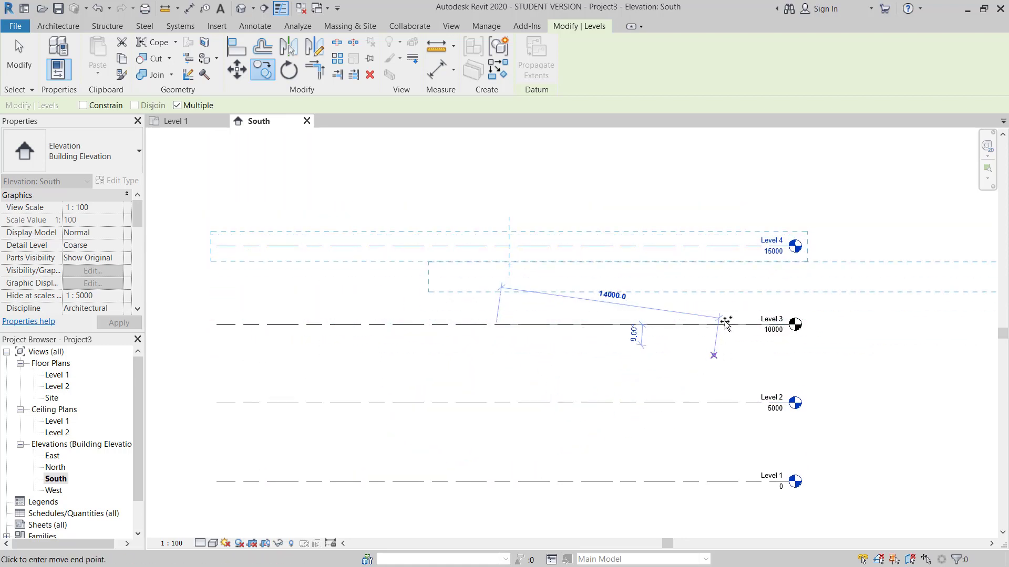
left_click(497, 246)
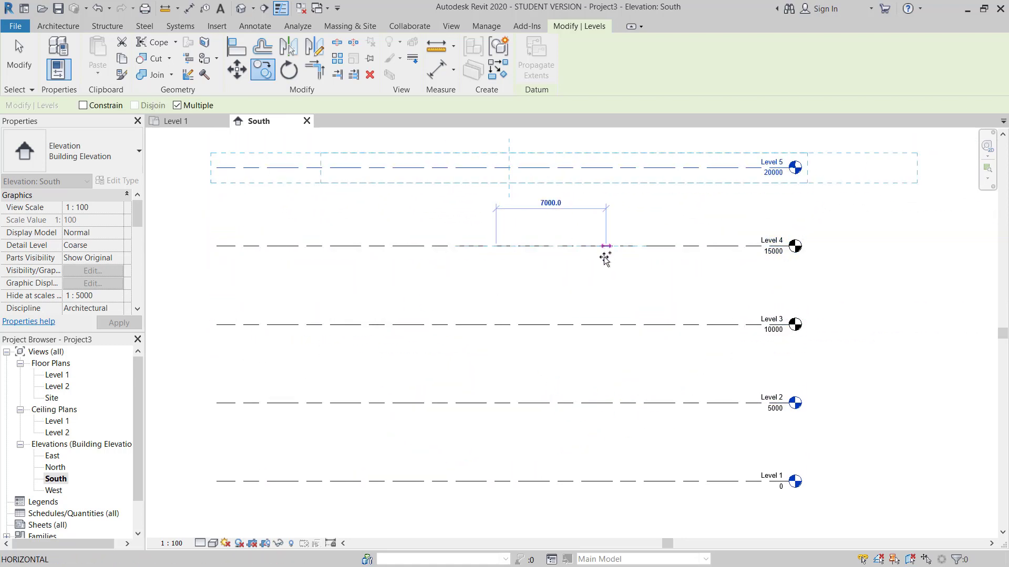
middle_click_drag(594, 228, 585, 282)
key("Escape")
key("Escape")
scroll(589, 243, "down", 2)
key("Escape")
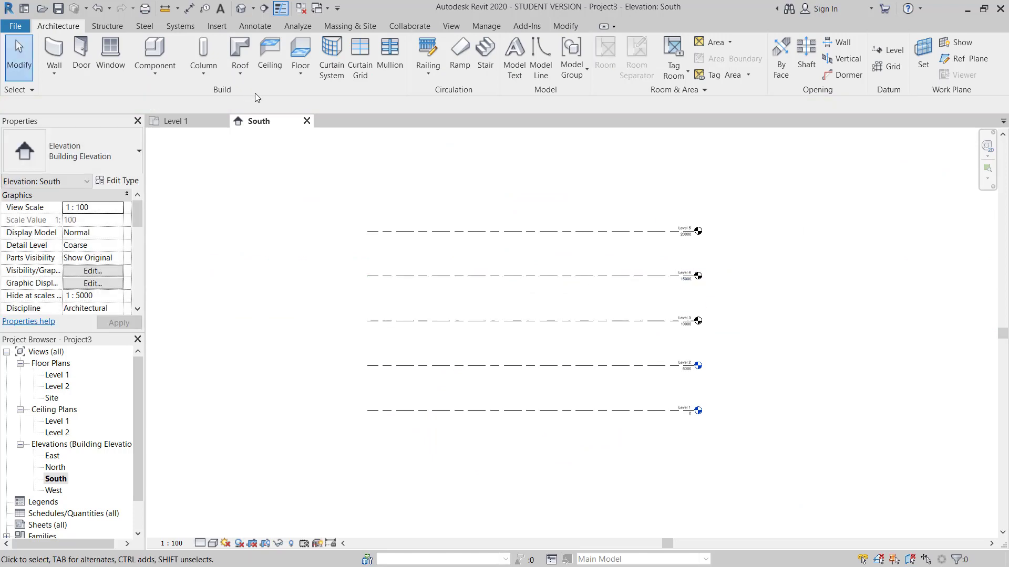
left_click(307, 121)
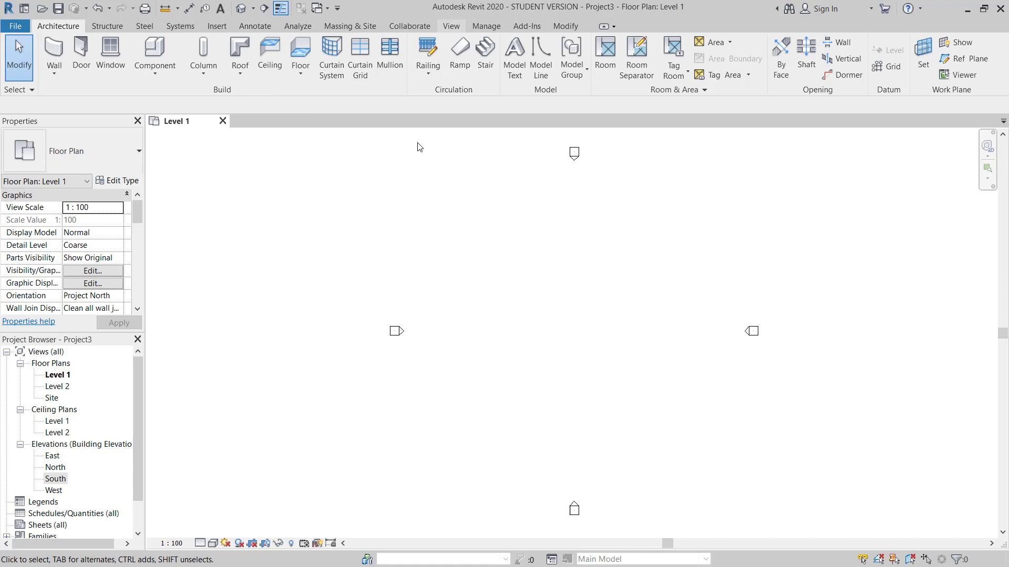
Create floor plan views for Level 3, Level 4 and Level 5, and close the Level 5 plan.
left_click(451, 26)
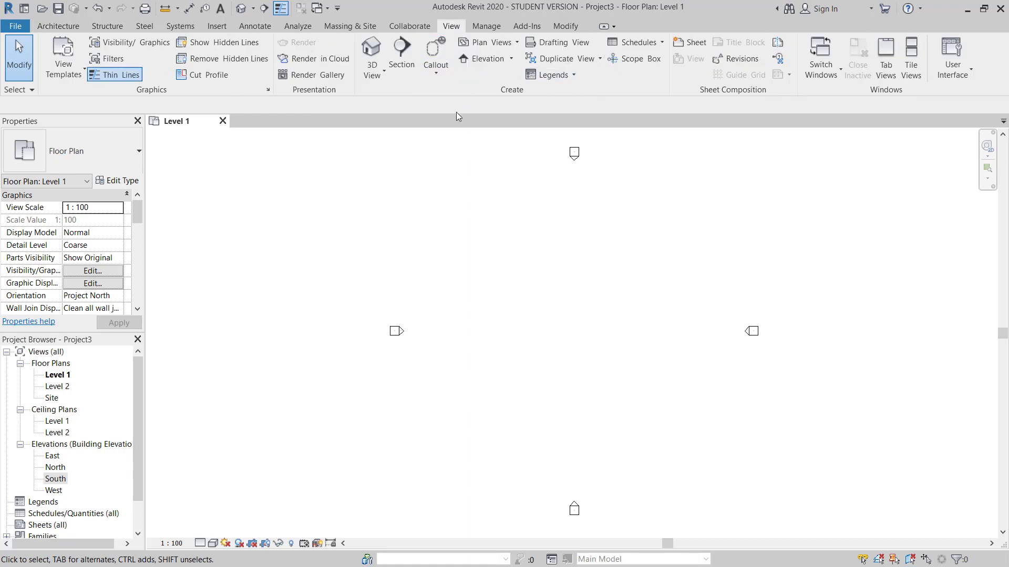
left_click(509, 43)
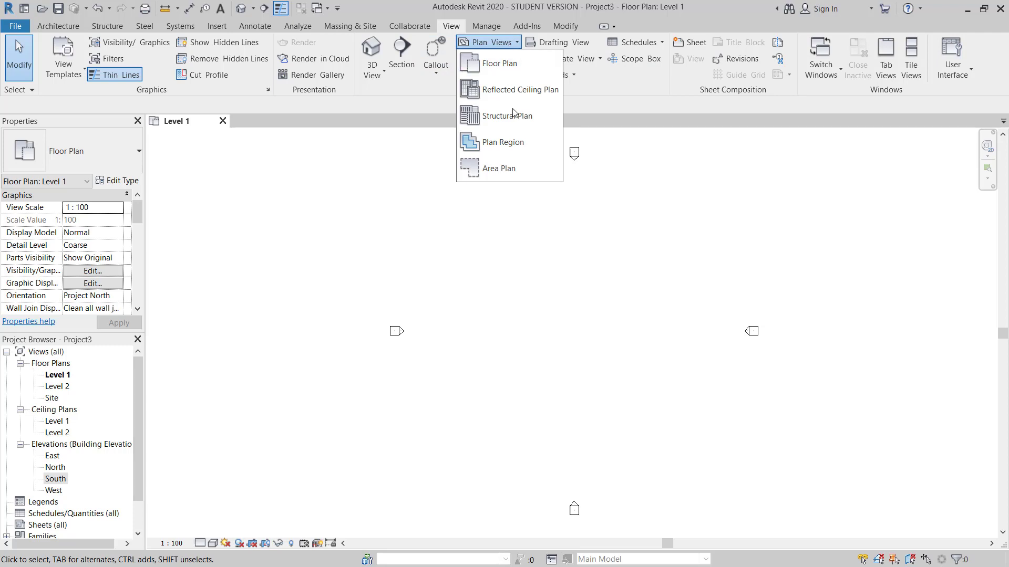
left_click(499, 63)
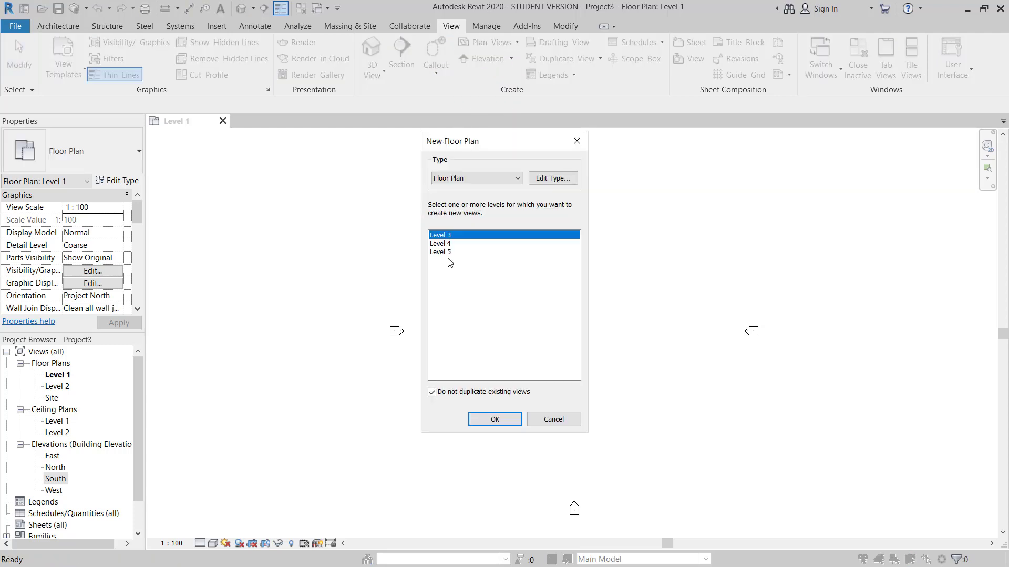
left_click(448, 252, "shift")
left_click(494, 419)
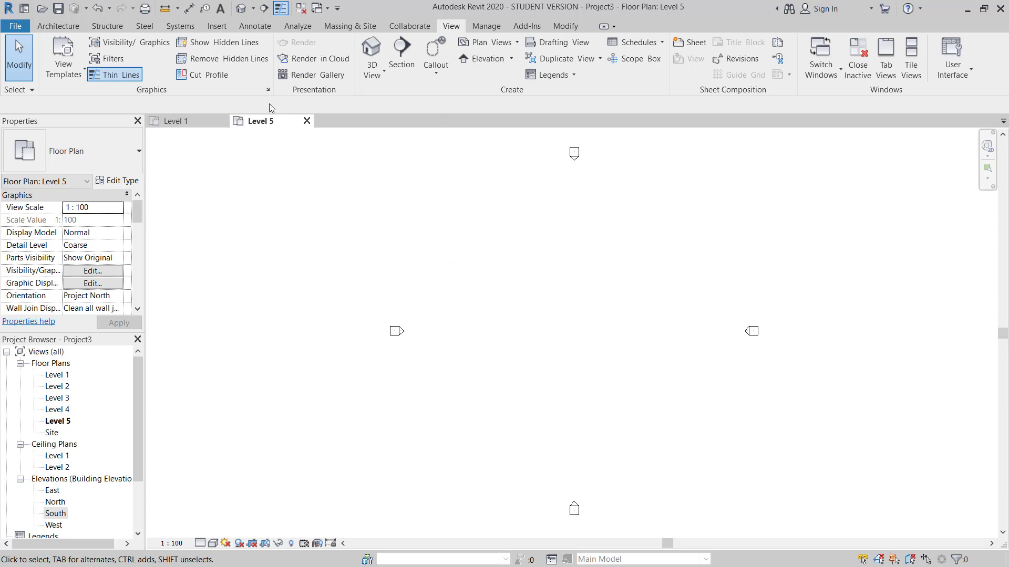
left_click(307, 121)
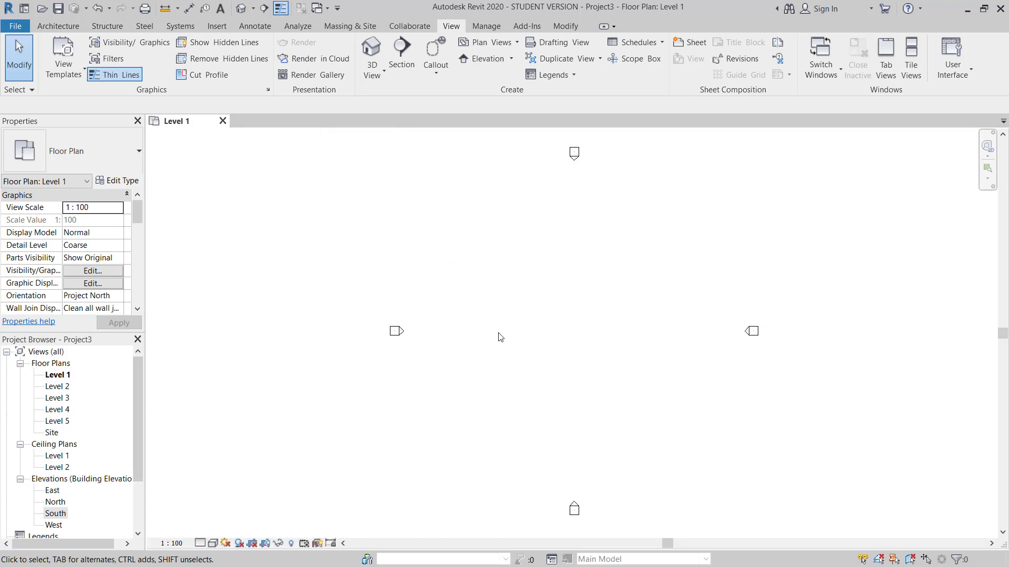
Start an in-place mass in the Level 1 plan and accept the default mass name.
middle_click_drag(514, 297, 479, 277)
middle_click(475, 289)
middle_click(475, 289)
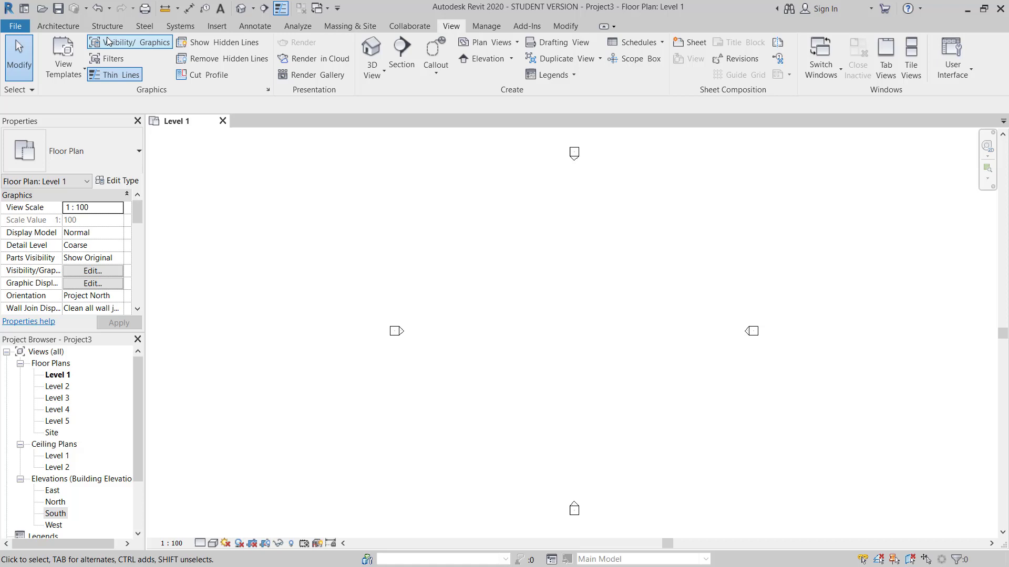
left_click(344, 26)
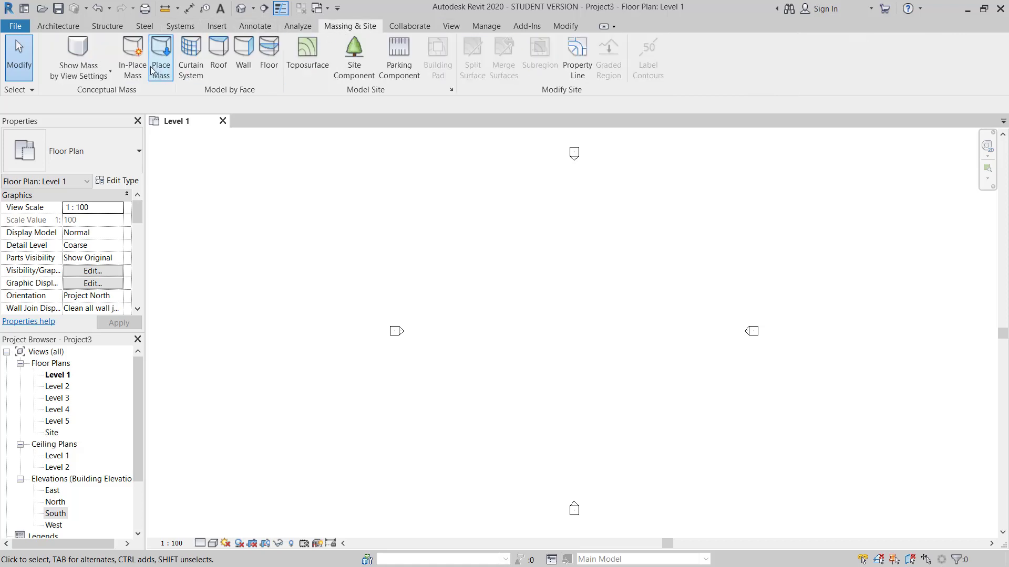
left_click(132, 65)
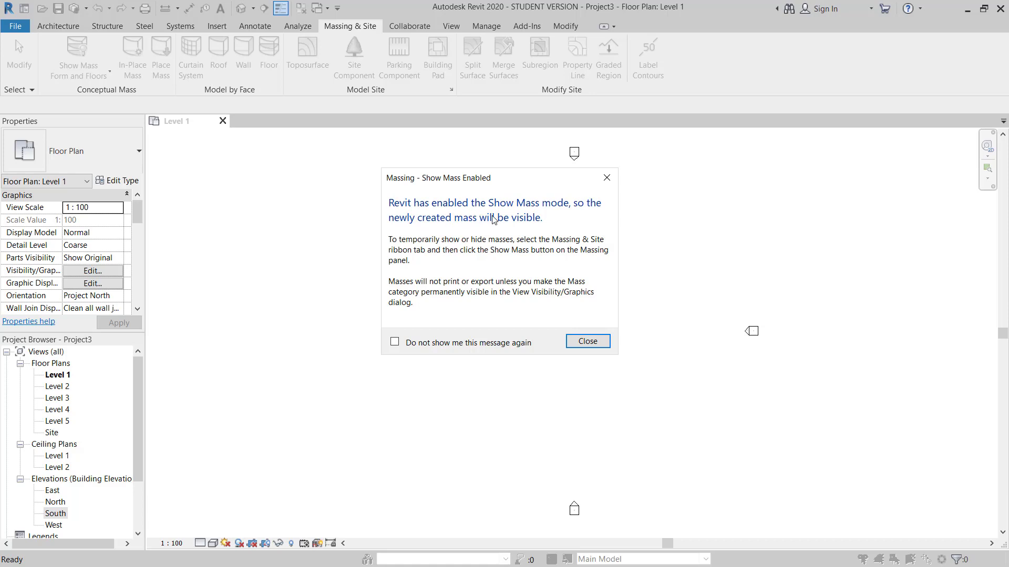
left_click(587, 342)
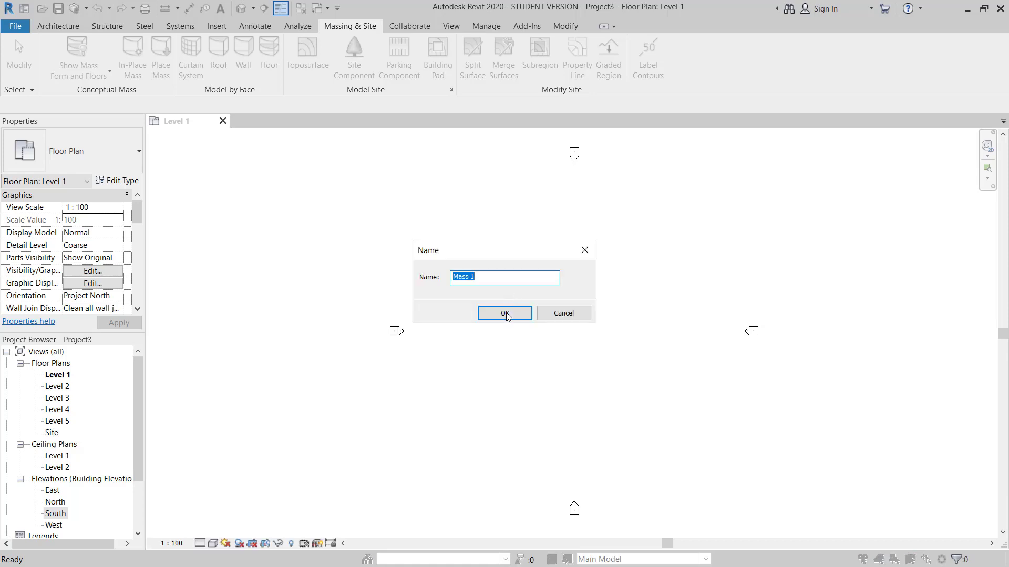
left_click(505, 313)
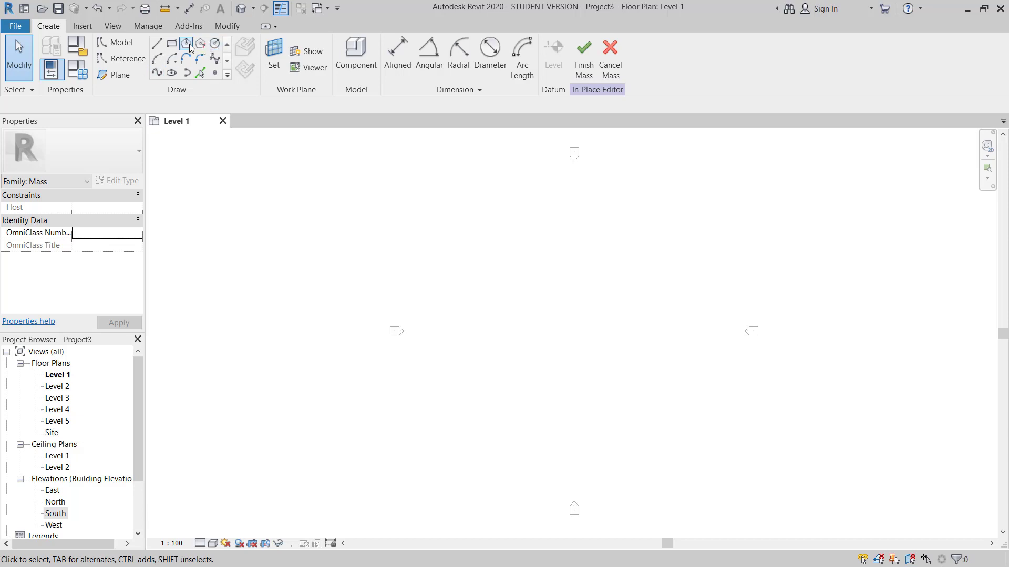
Draw a circle with a 5000 mm radius on Level 1, near the west elevation marker.
left_click(215, 43)
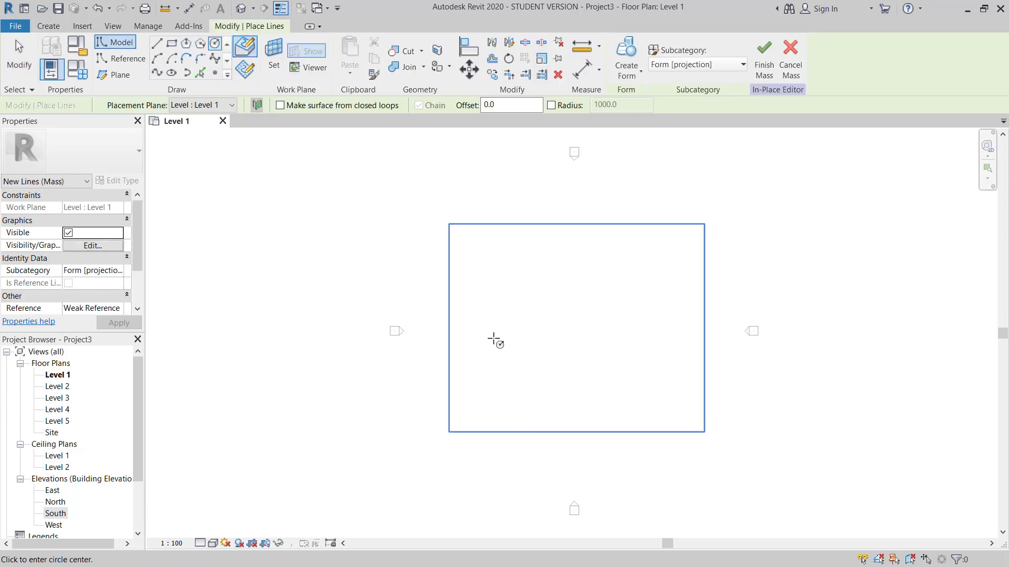
left_click(479, 330)
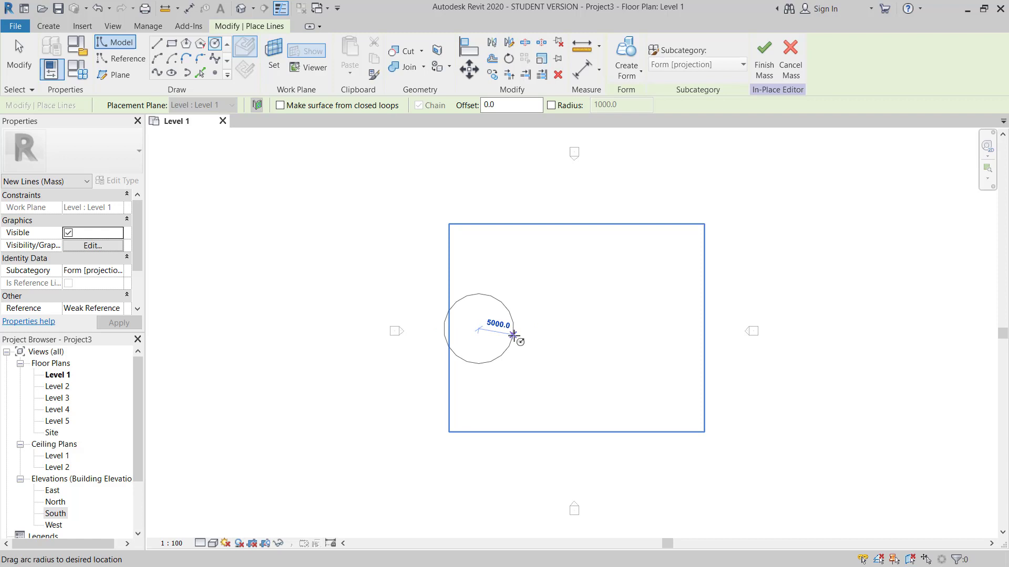
type("500")
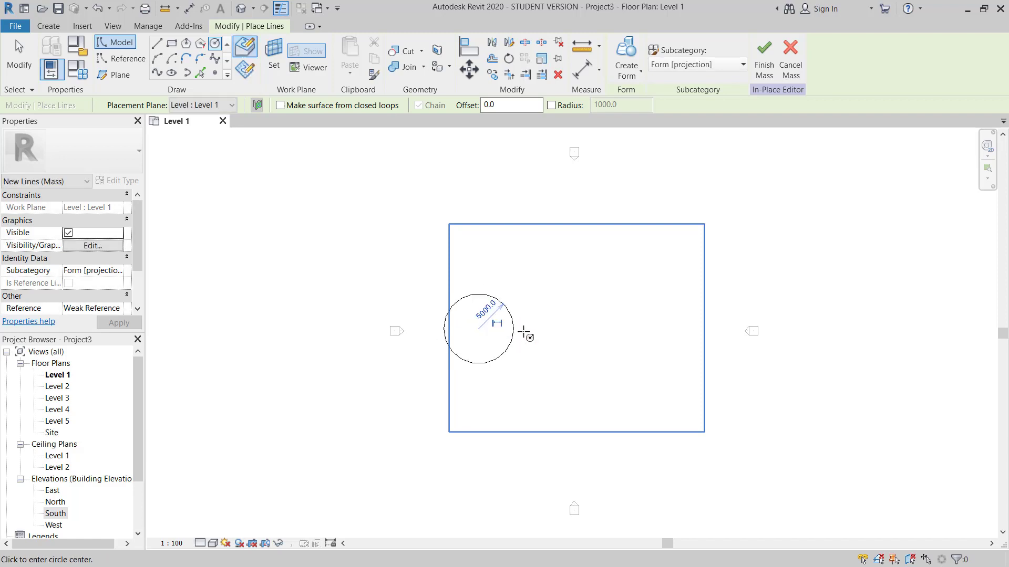
key("Return")
key("Escape")
key("Escape")
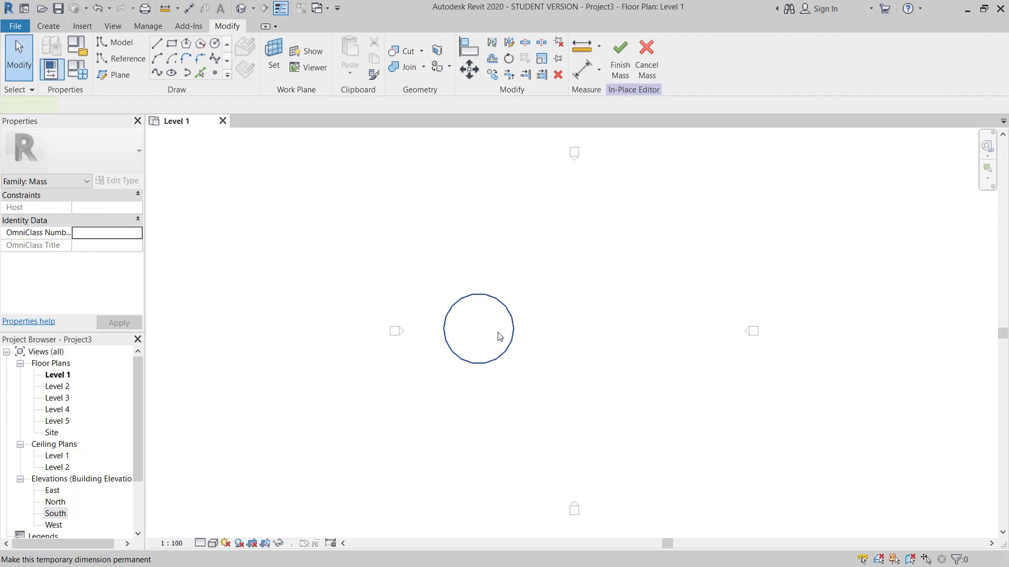
Copy the Level 1 circle, paste it aligned to Level 3 and Level 5, and open the default 3D view.
left_click(511, 325)
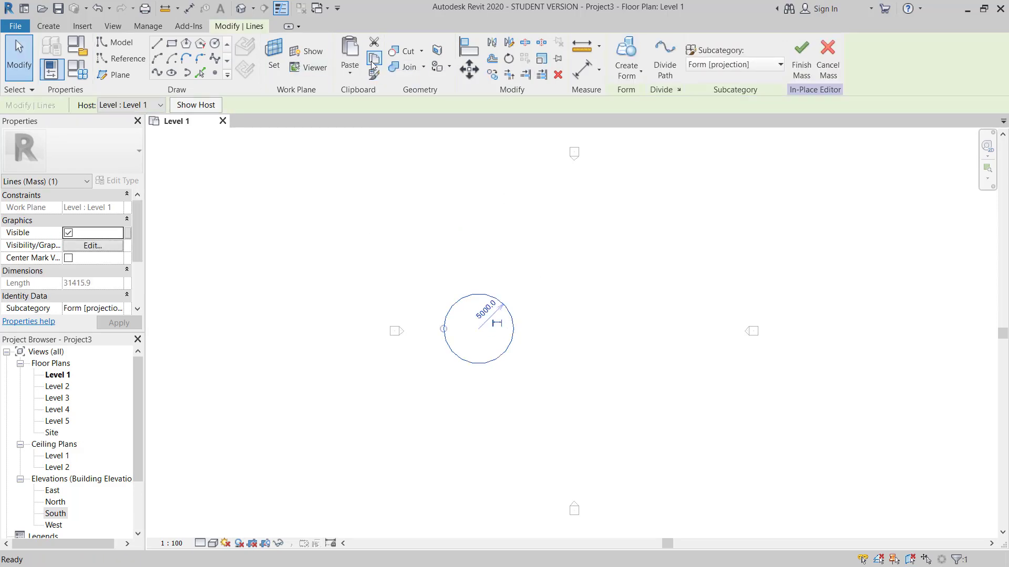
left_click(350, 69)
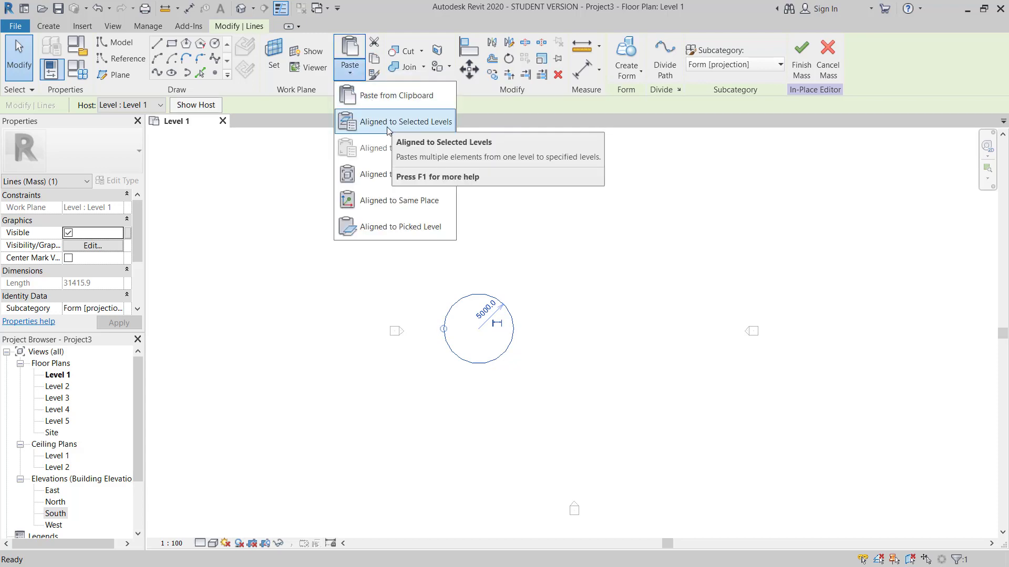
left_click(404, 124)
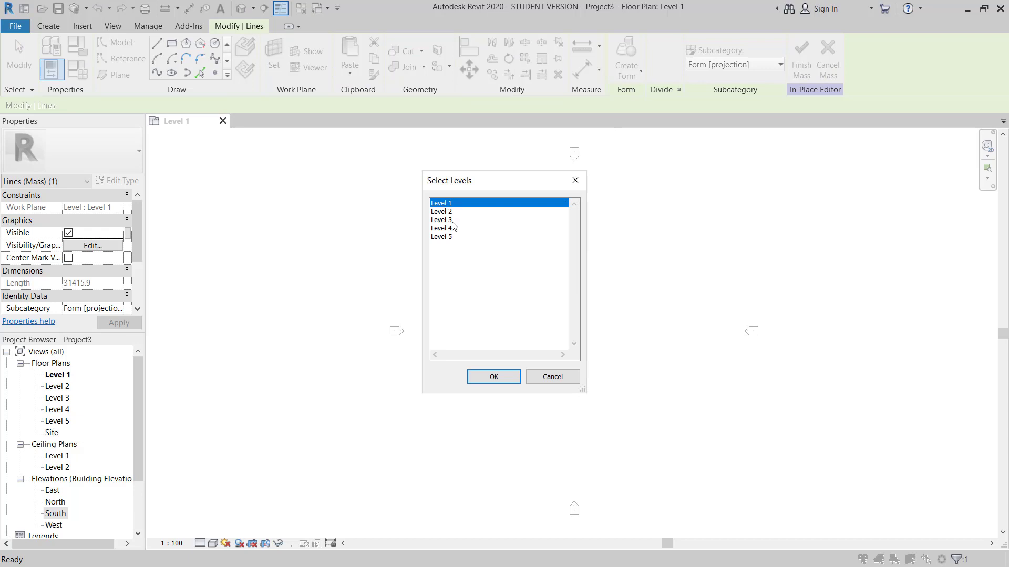
left_click(476, 221)
left_click(451, 237, "shift")
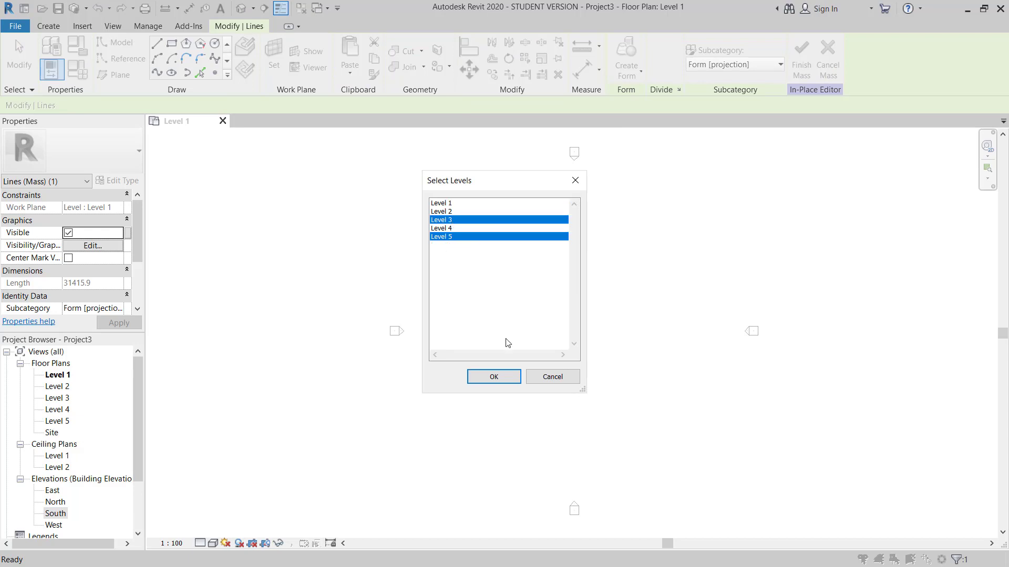
left_click(505, 376)
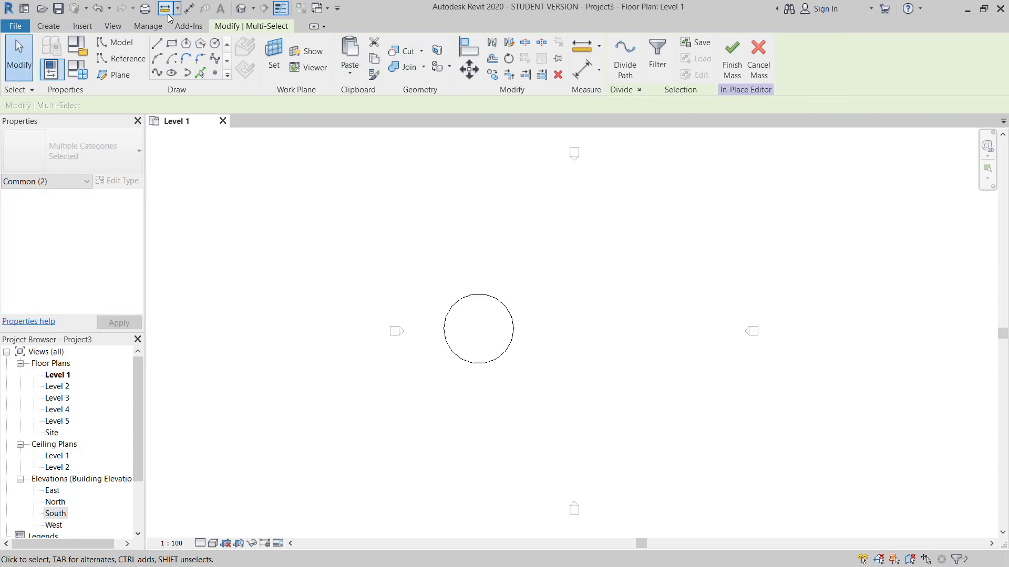
left_click(241, 14)
left_click(519, 327)
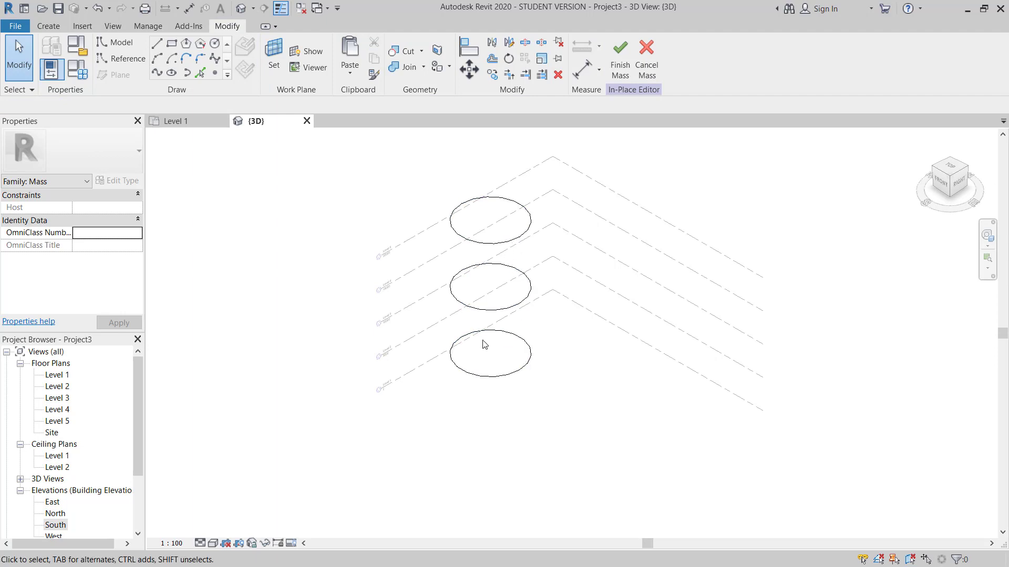
Set the radius of the circle on Level 3 to 3500 mm in its floor plan.
double_click(59, 399)
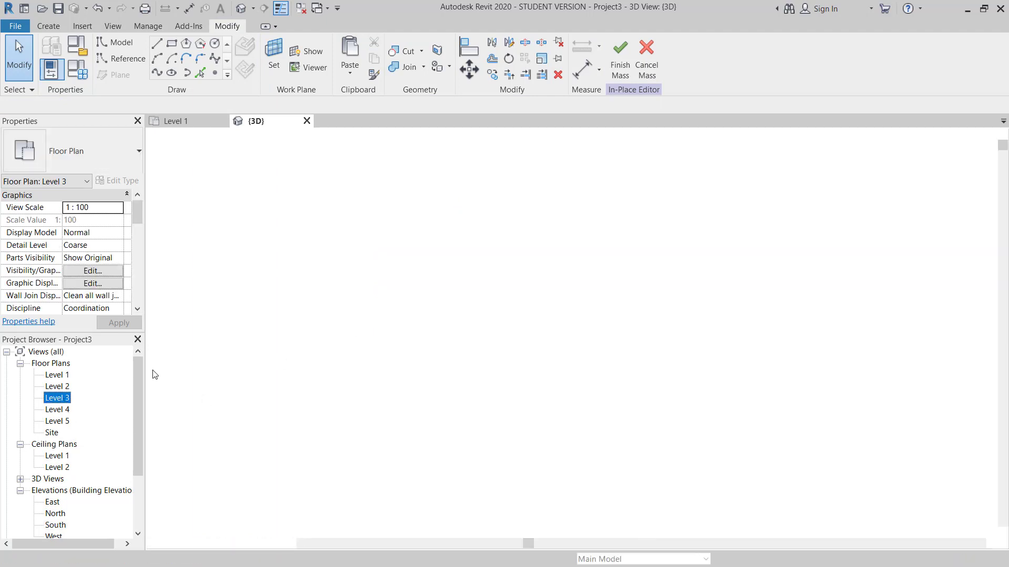
left_click(500, 341)
scroll(500, 341, "up", 3)
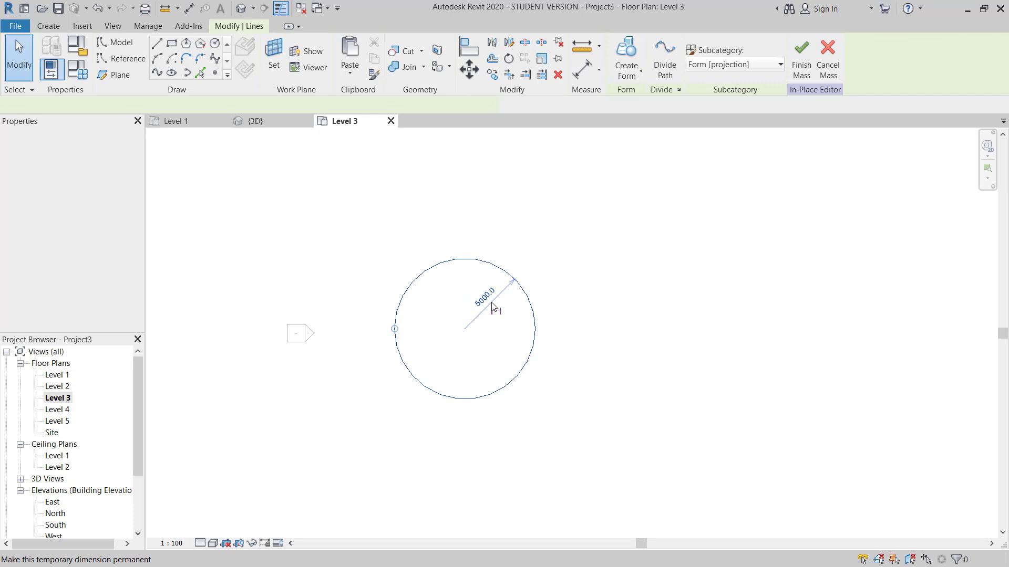
left_click(480, 297)
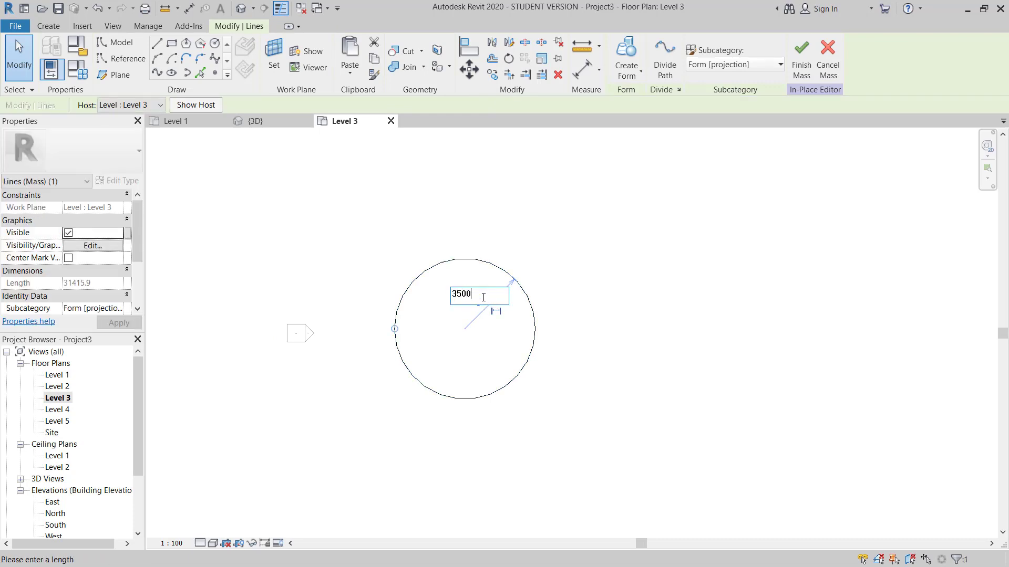
type("3500")
key("Return")
left_click(562, 255)
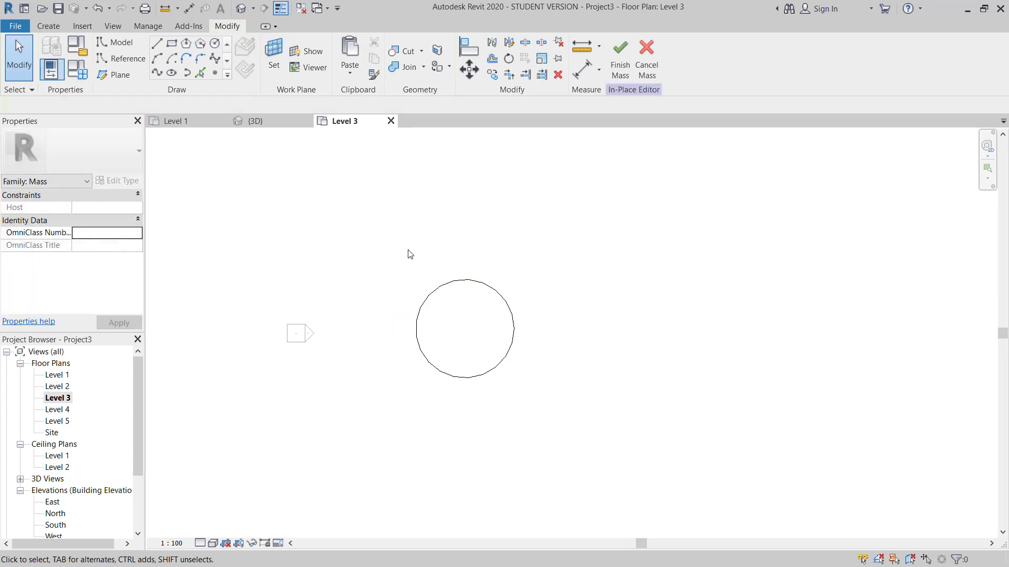
Create a solid form through the three circles on Levels 1, 3 and 5 in 3D and finish the mass.
left_click(263, 125)
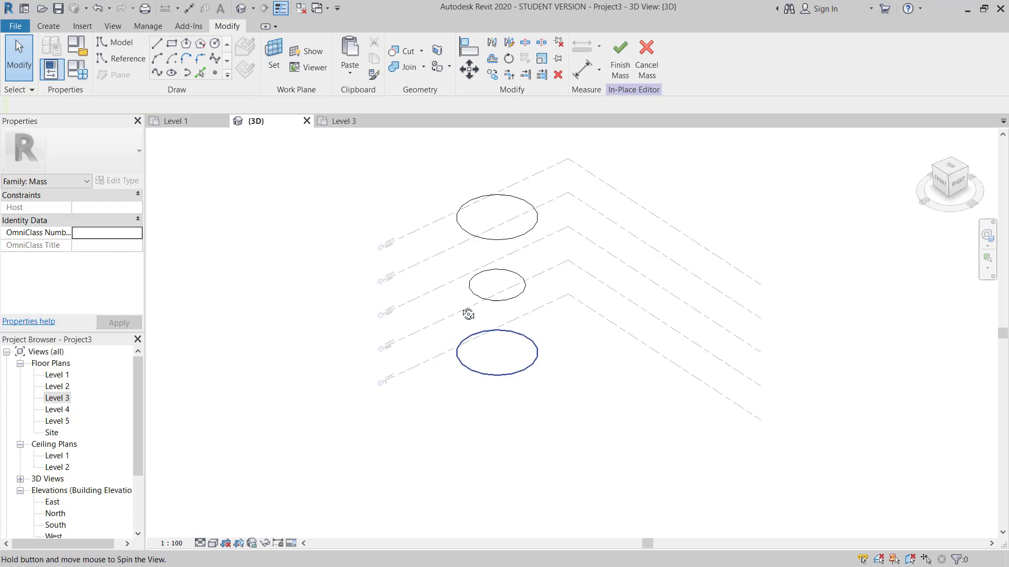
middle_click_drag(469, 314, 494, 254, "shift")
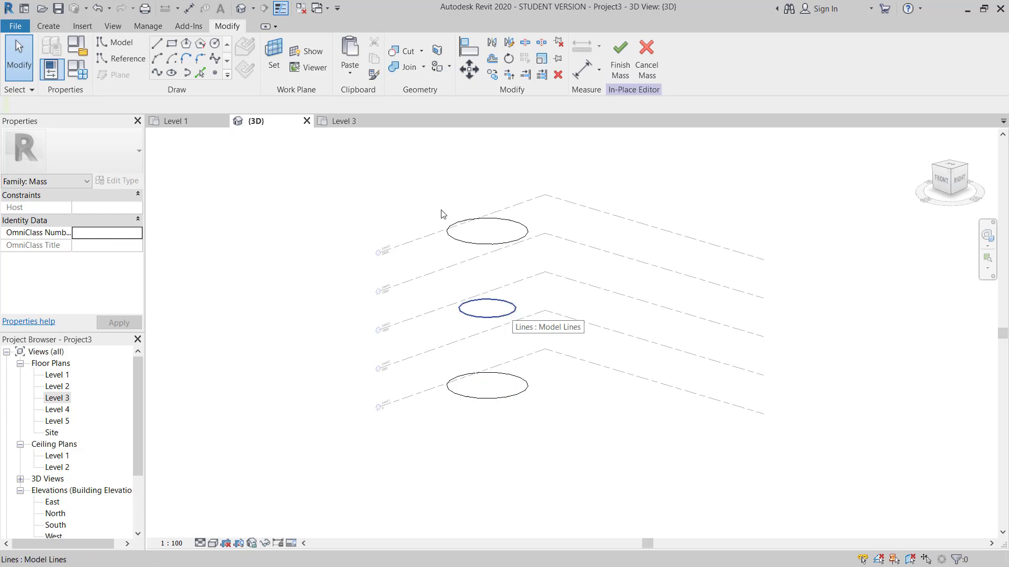
left_click(507, 379)
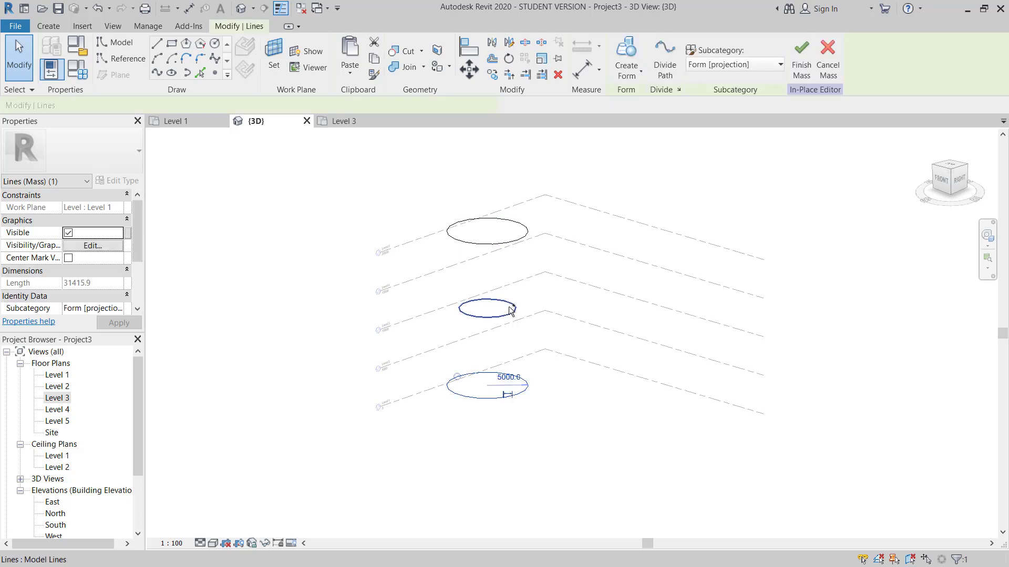
left_click(513, 312, "ctrl")
left_click(509, 243, "ctrl")
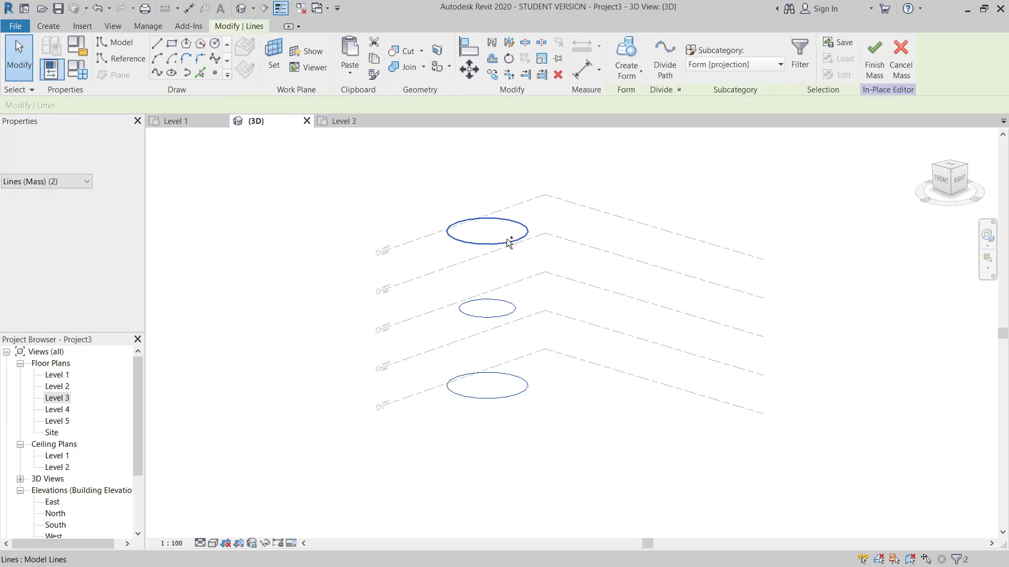
left_click(625, 44)
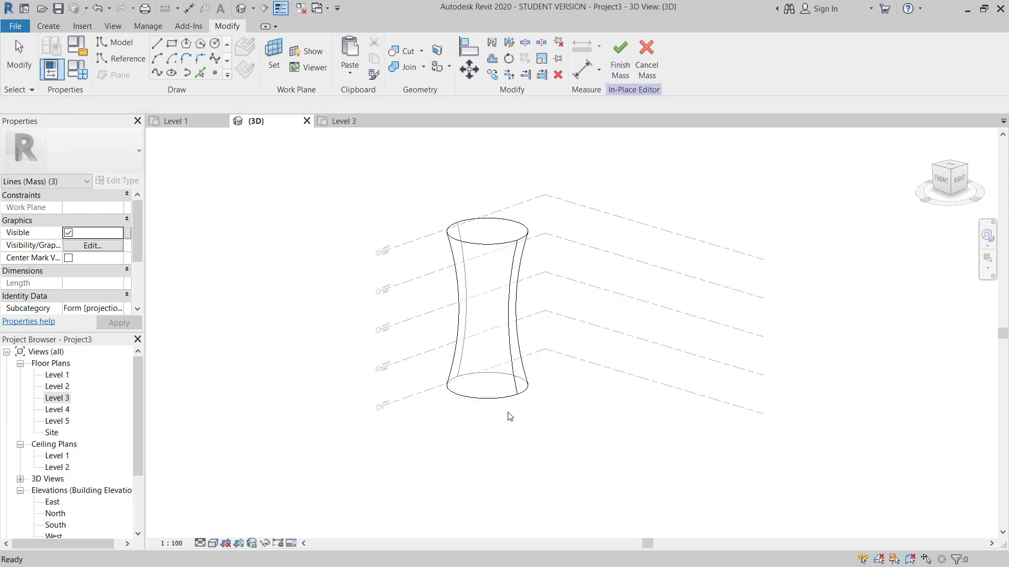
middle_click_drag(493, 286, 523, 251, "shift")
scroll(478, 234, "up", 5)
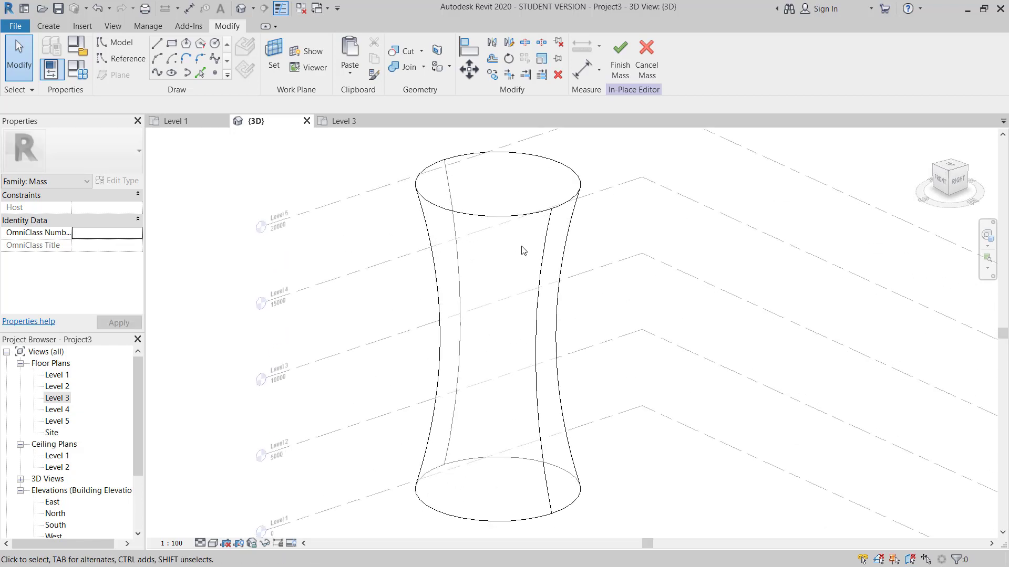
left_click(615, 61)
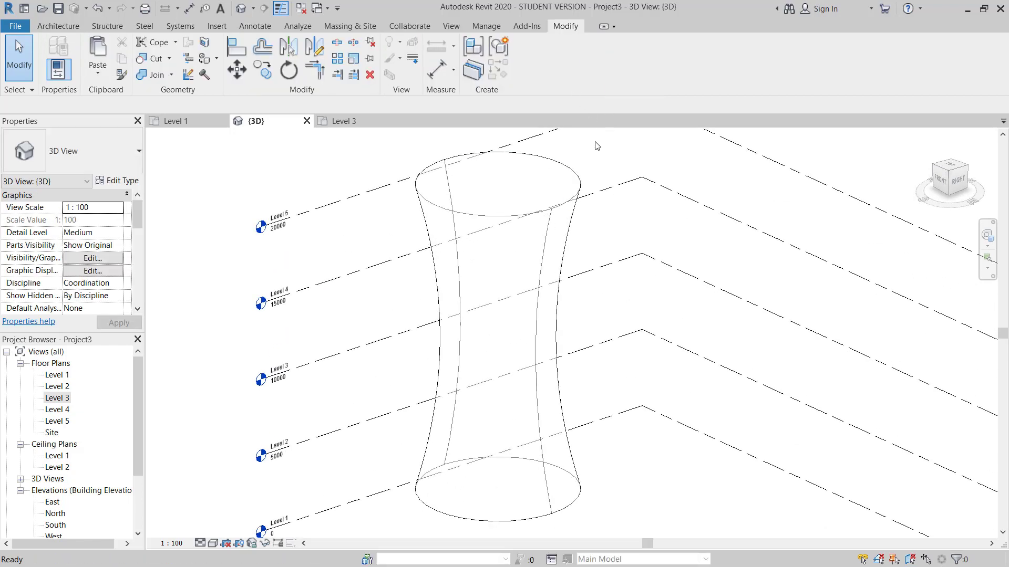
scroll(544, 227, "down", 4)
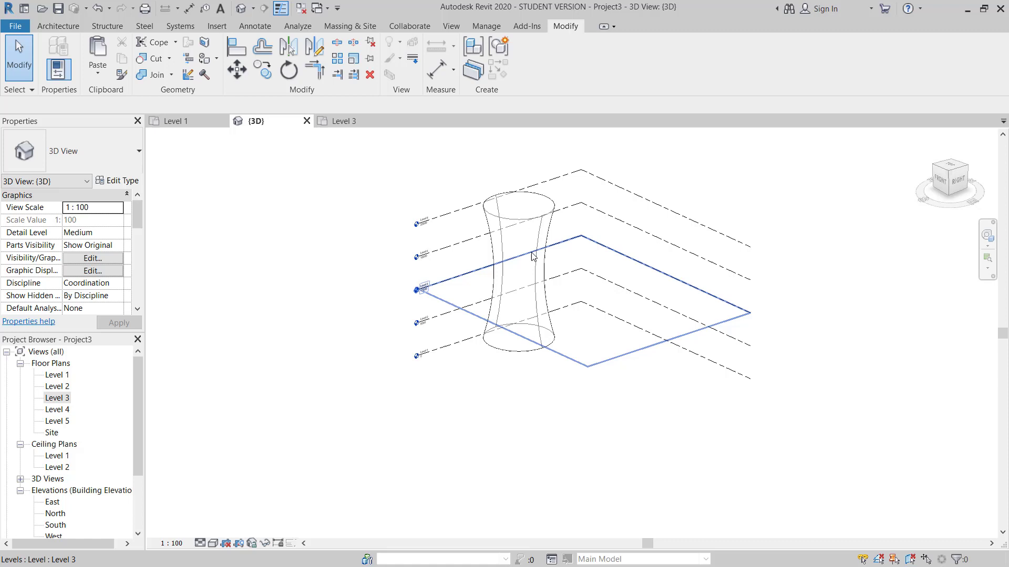
middle_click_drag(514, 426, 478, 412, "shift")
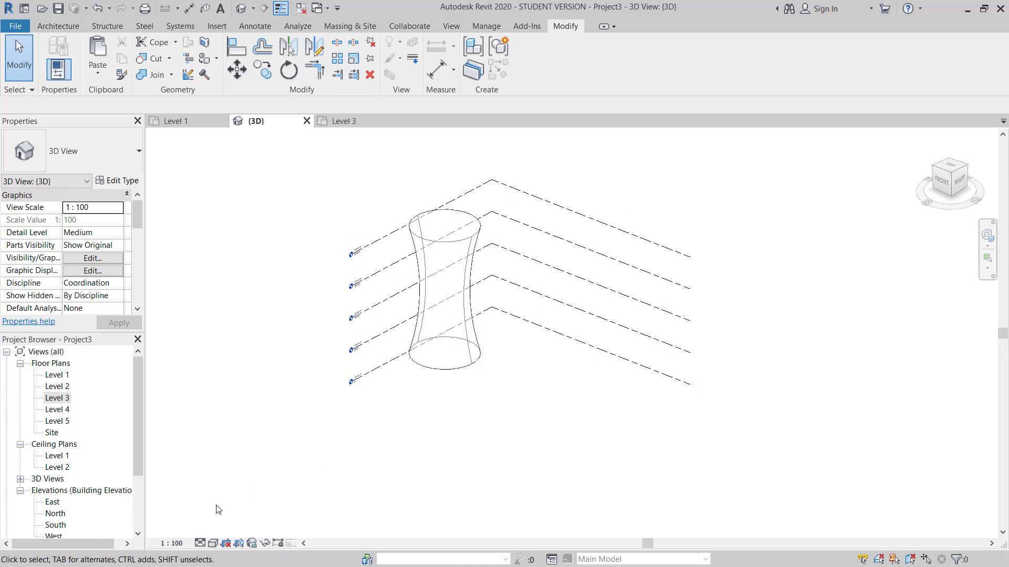
left_click(215, 544)
left_click(460, 409)
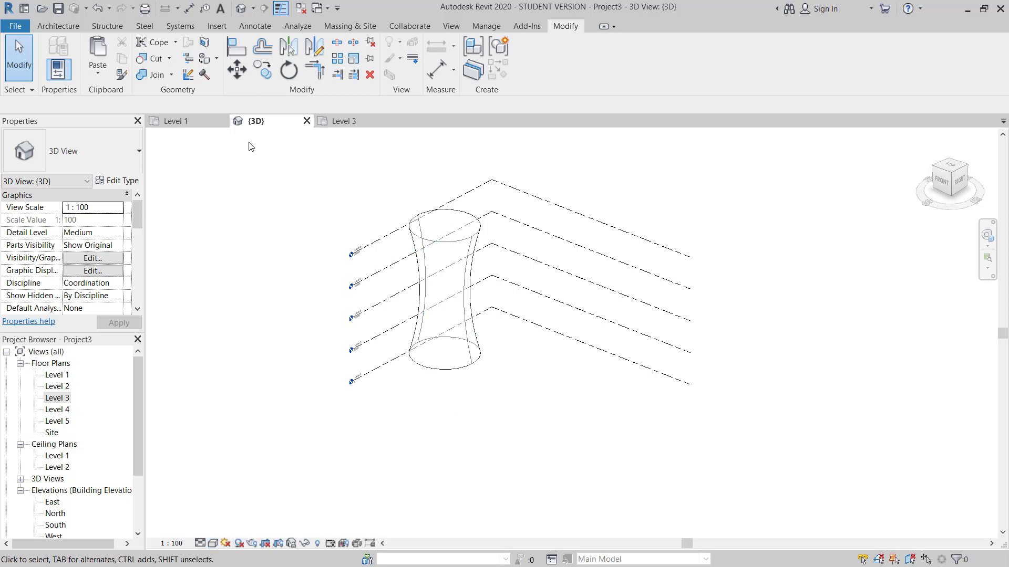
Create a 1500 x 3000mm curtain system on both curved side faces of the mass.
left_click(62, 29)
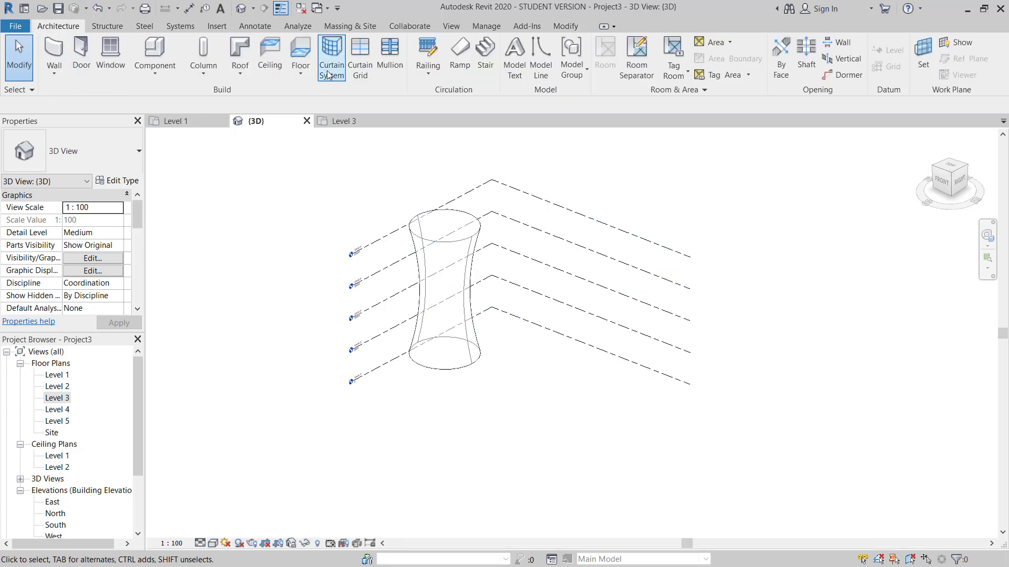
left_click(335, 51)
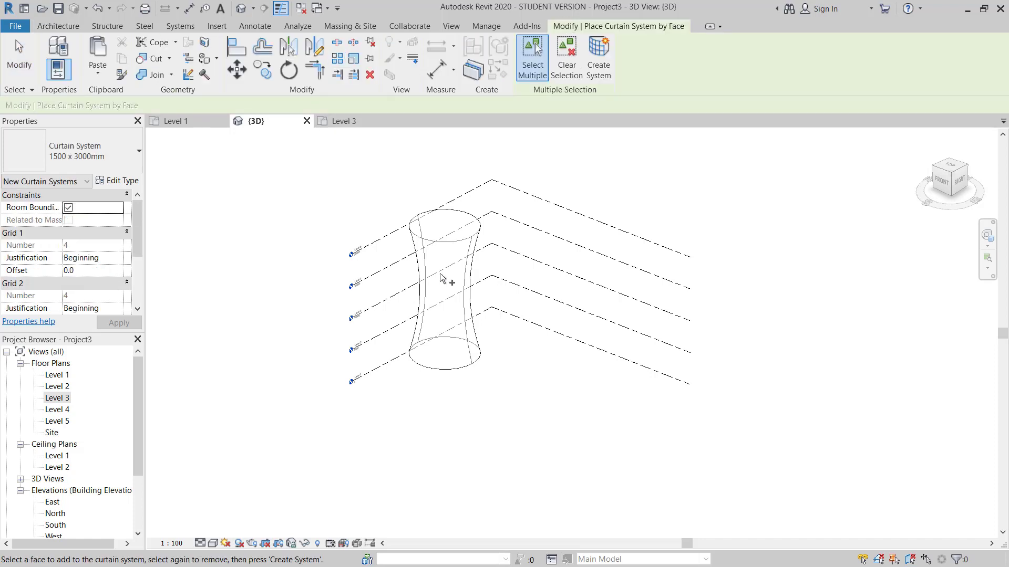
left_click(464, 249)
scroll(473, 255, "up", 3)
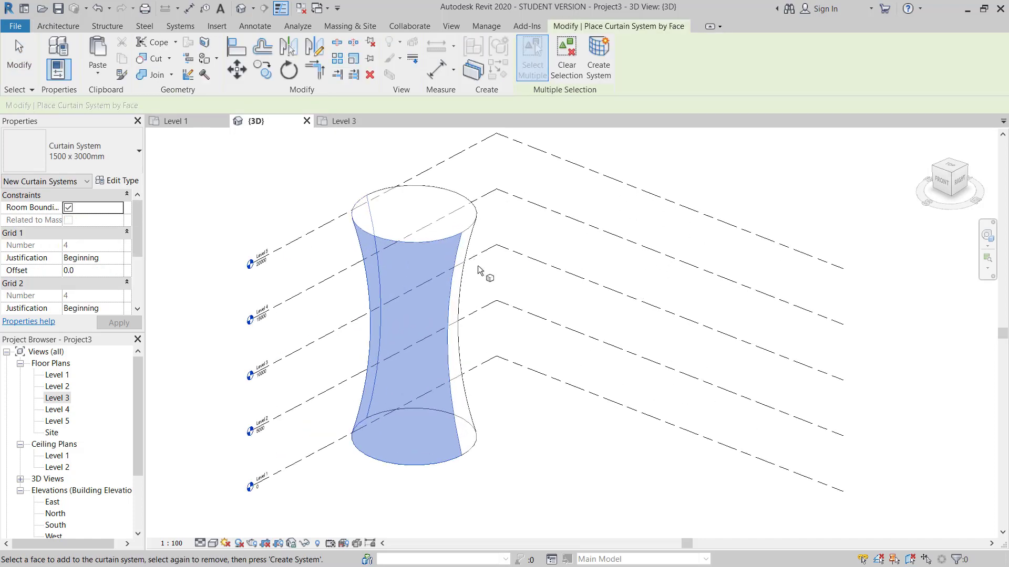
middle_click_drag(474, 271, 581, 248, "shift")
left_click(578, 238)
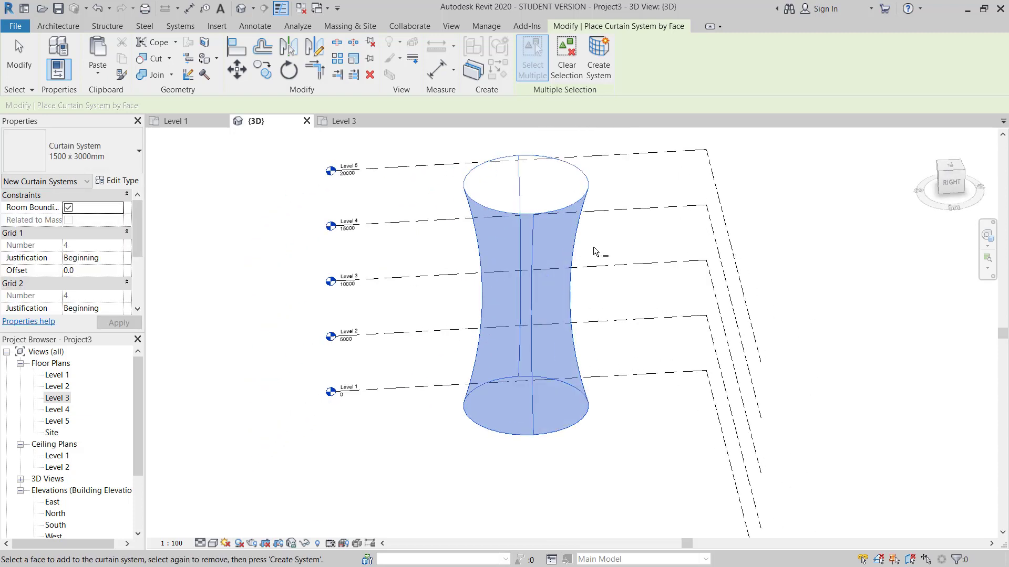
left_click(598, 58)
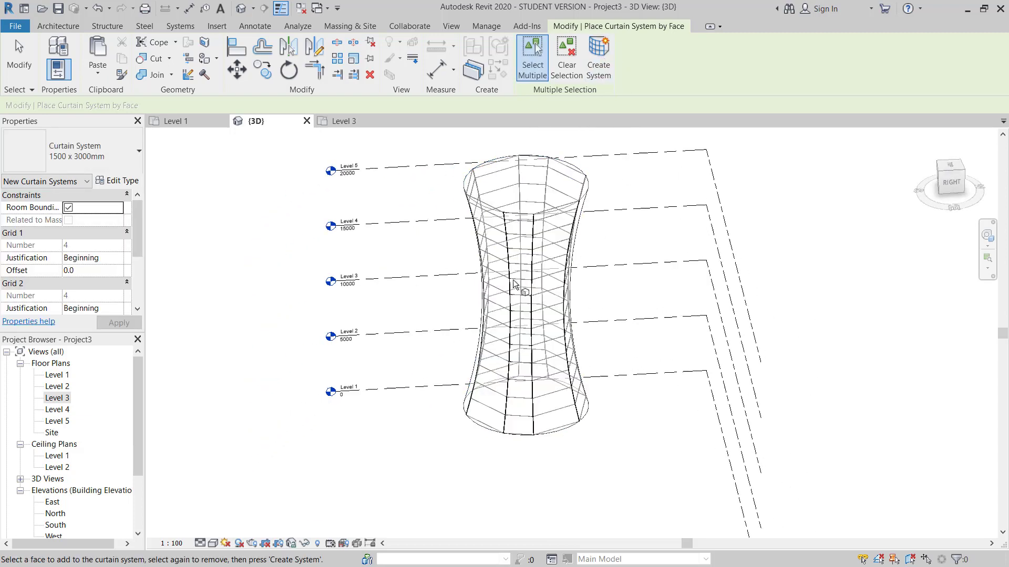
key("Escape")
scroll(524, 279, "up", 4)
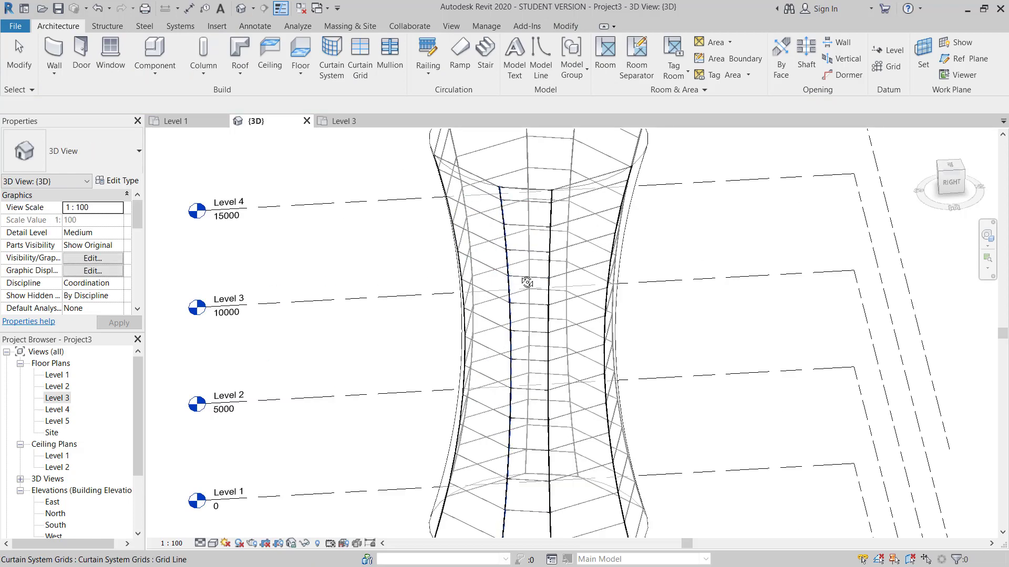
scroll(525, 268, "down", 5)
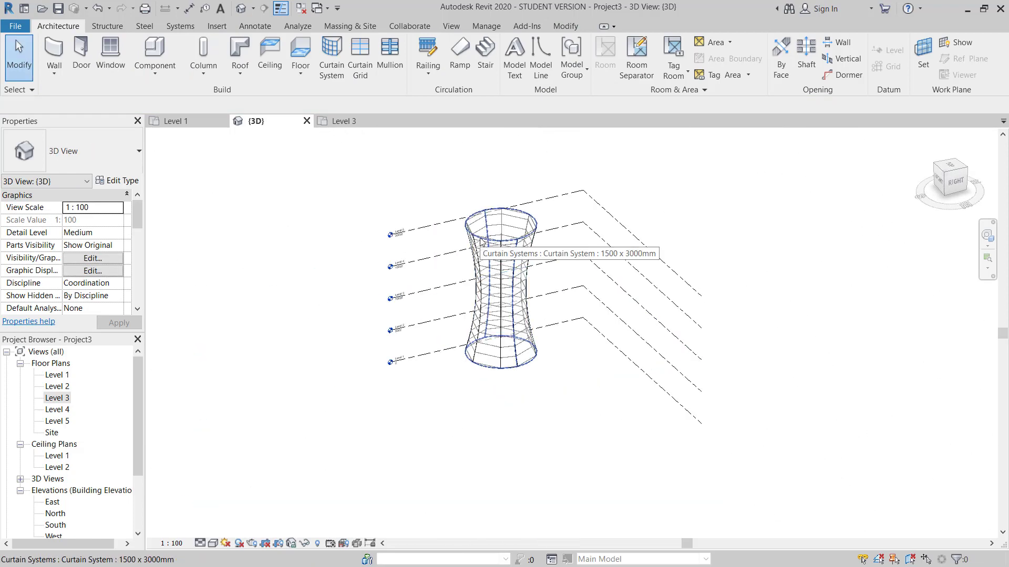
Duplicate the curtain system's type as "500 x 1500mm" and set its Grid 1 spacing to 500 mm.
left_click(499, 261)
scroll(499, 357, "up", 5)
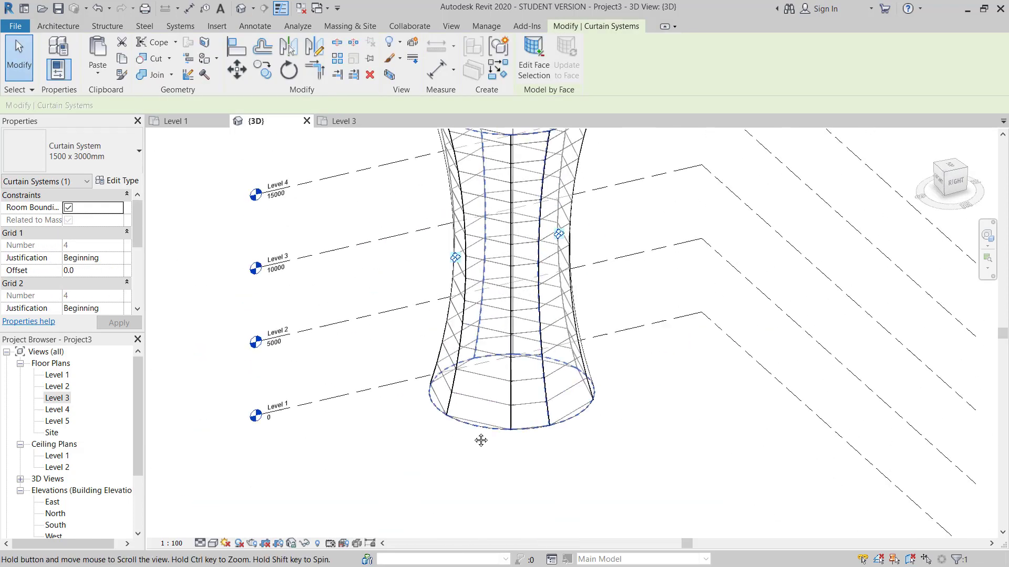
scroll(493, 242, "down", 3)
scroll(494, 242, "up", 2)
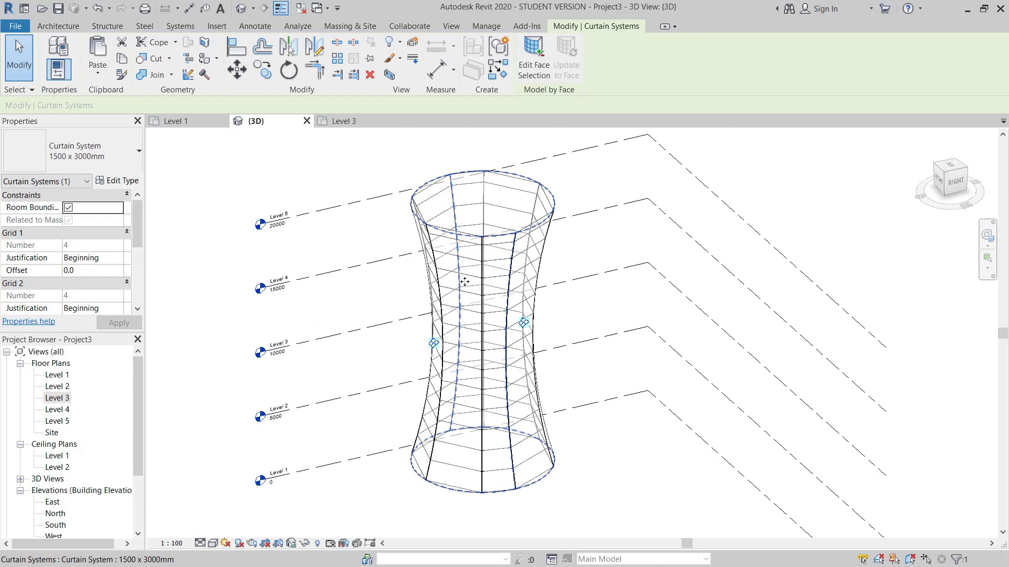
middle_click_drag(484, 324, 547, 335, "shift")
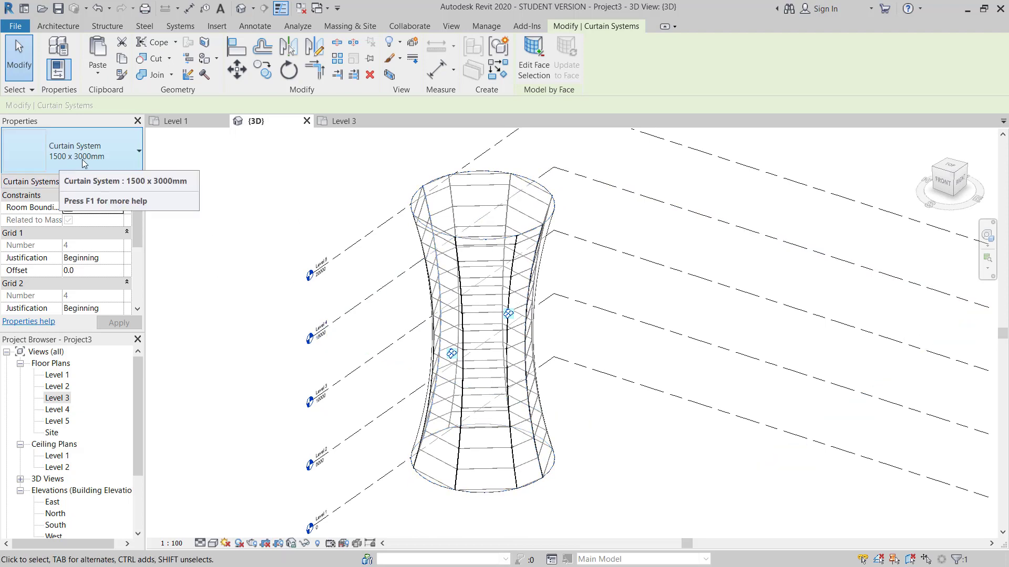
left_click(119, 181)
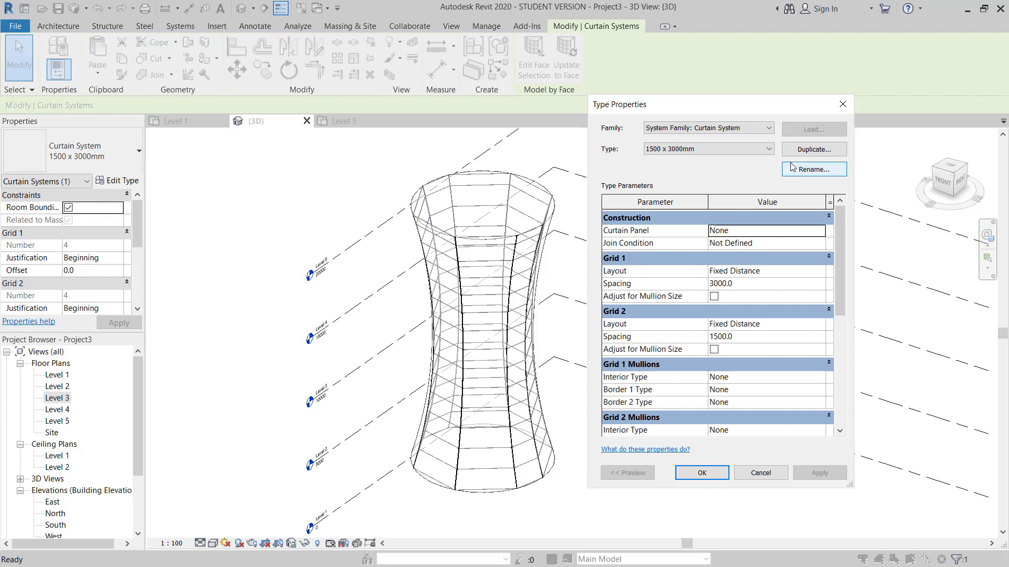
left_click(813, 149)
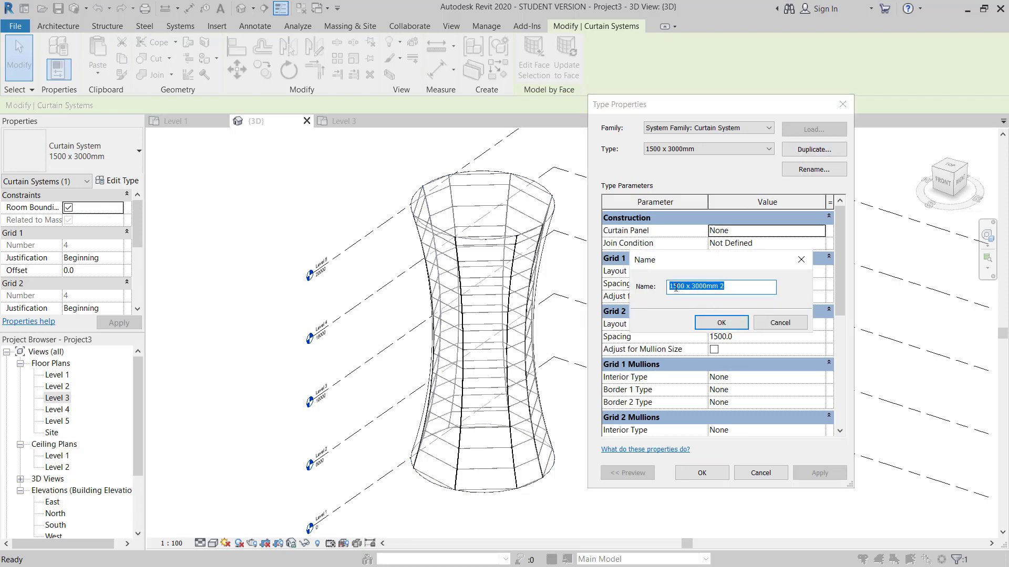
left_click_drag(675, 288, 641, 296)
left_click(721, 324)
left_click(741, 284)
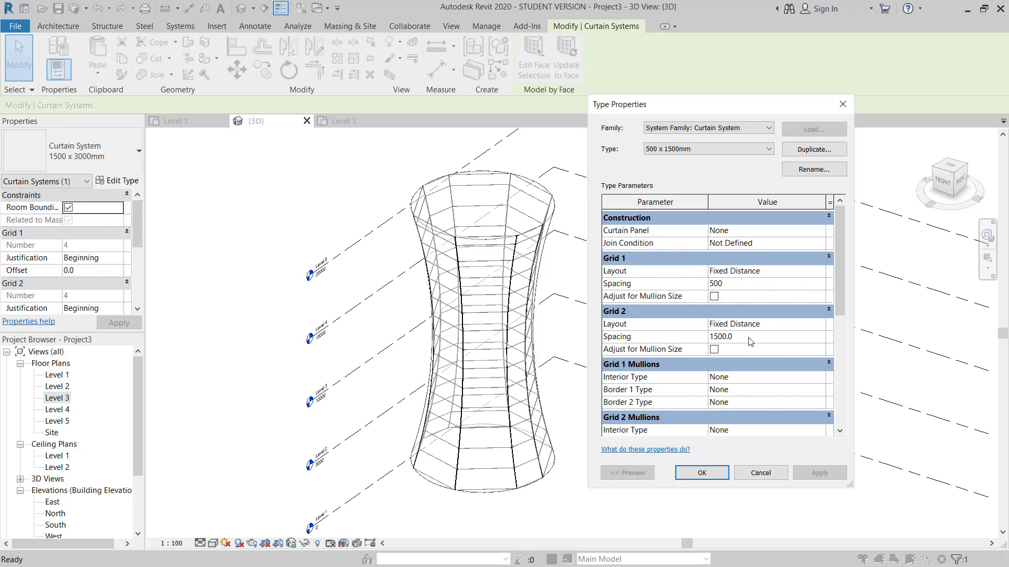
left_click(710, 469)
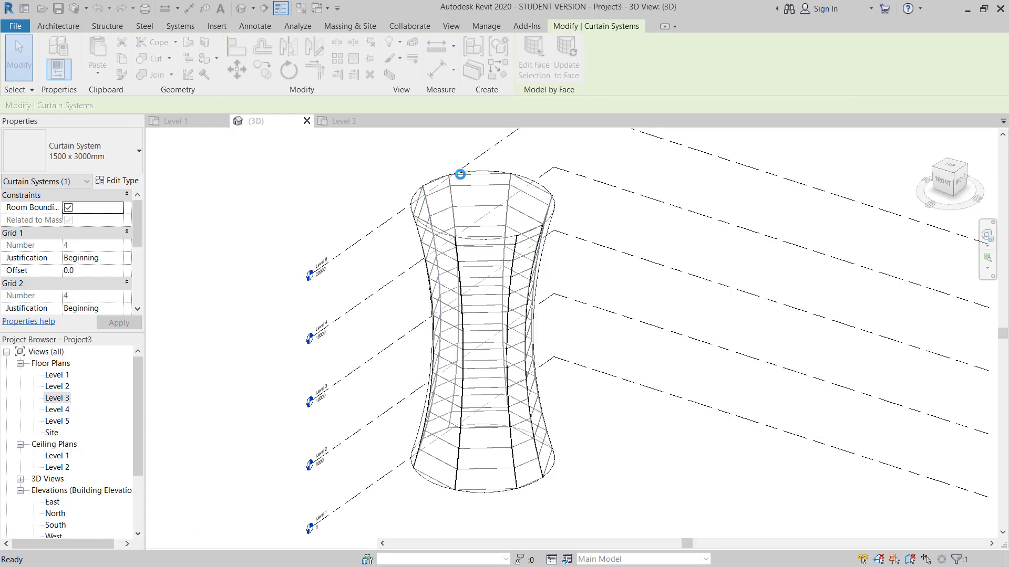
Deselect the curtain system and set the 3D view's visual style to Shaded.
key("Escape")
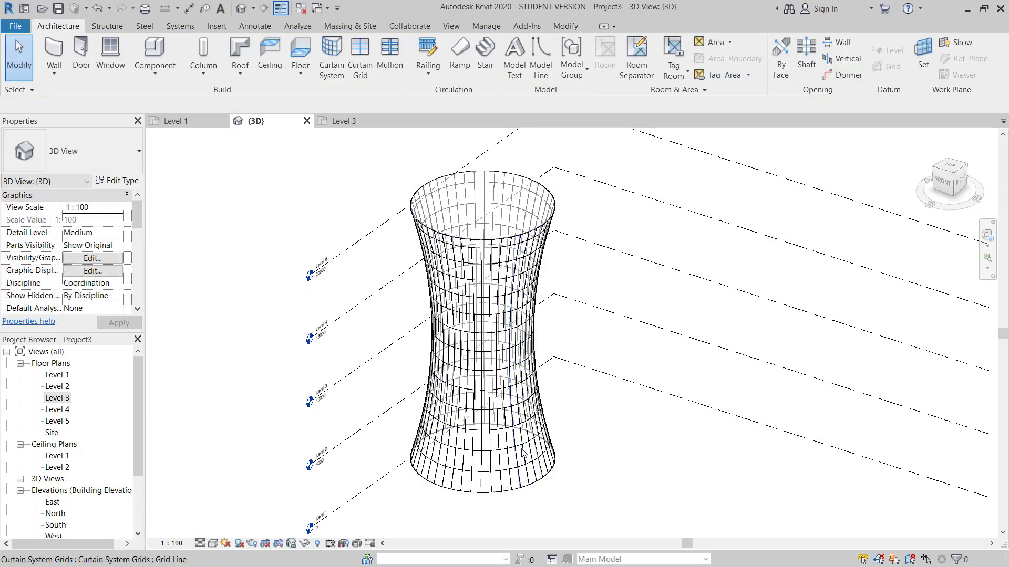
scroll(520, 452, "up", 2)
left_click(227, 543)
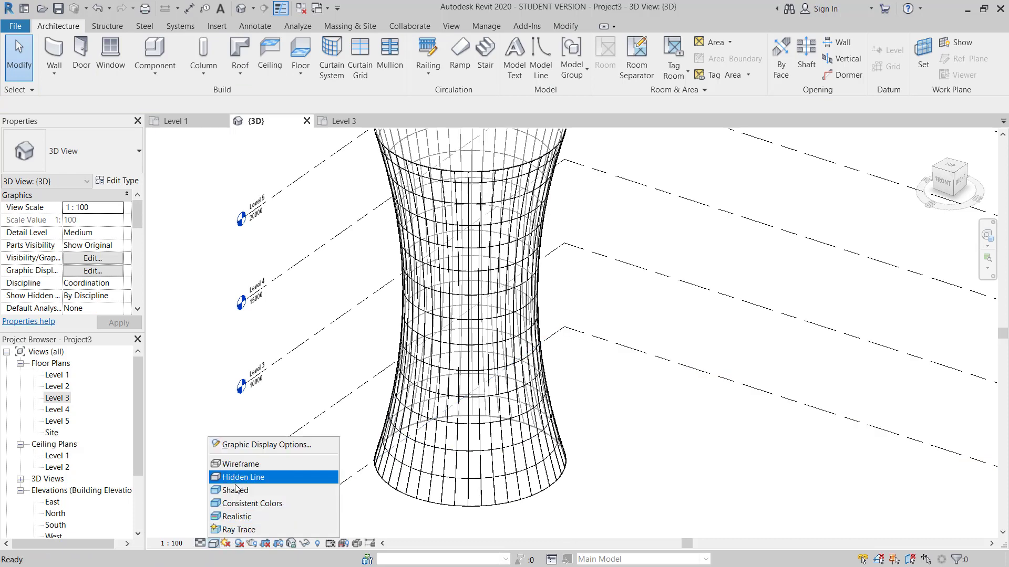
left_click(237, 491)
Examine the curtain grid and glass panels around the circular tower from several angles, near and far.
scroll(557, 435, "down", 3)
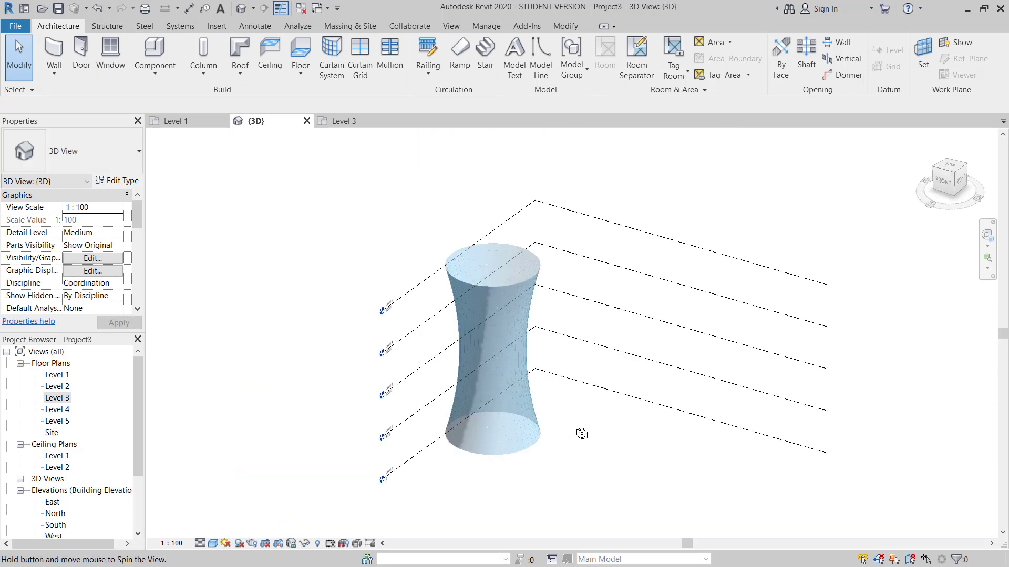
middle_click_drag(583, 431, 547, 417, "shift")
scroll(532, 439, "up", 4)
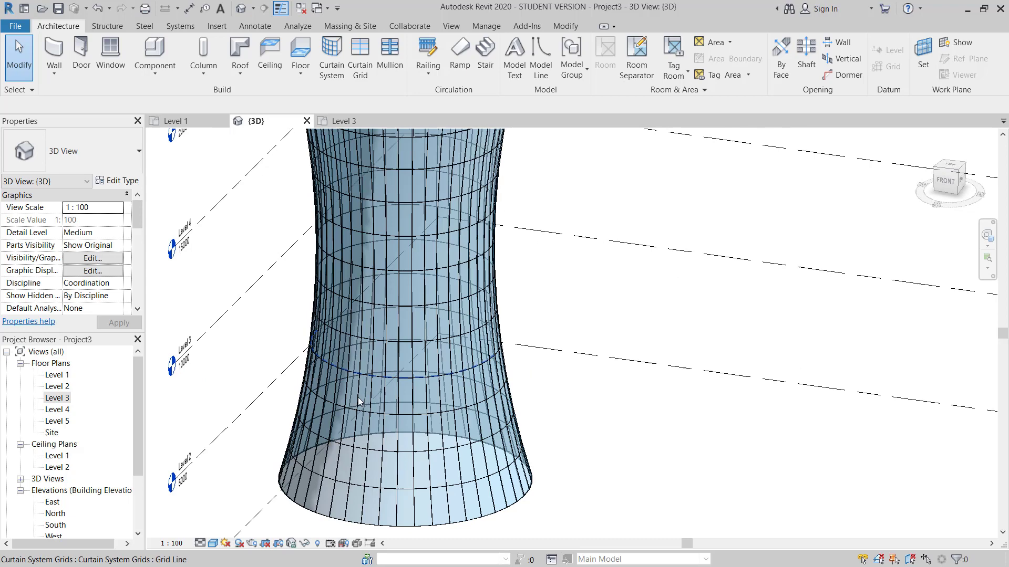
scroll(361, 405, "down", 3)
middle_click_drag(471, 228, 448, 239, "shift")
scroll(418, 228, "up", 1)
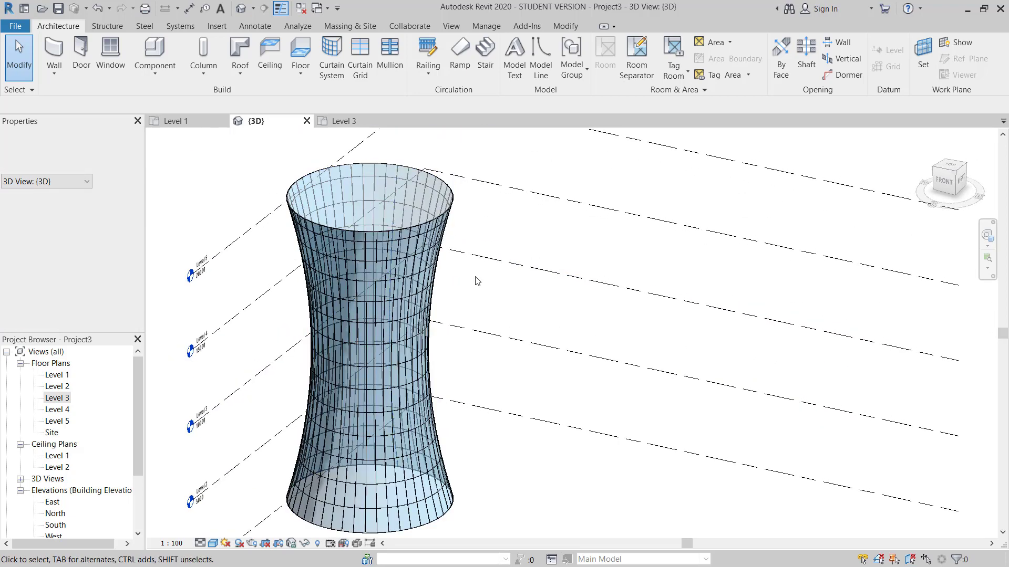
middle_click_drag(566, 408, 565, 395)
scroll(530, 475, "up", 1)
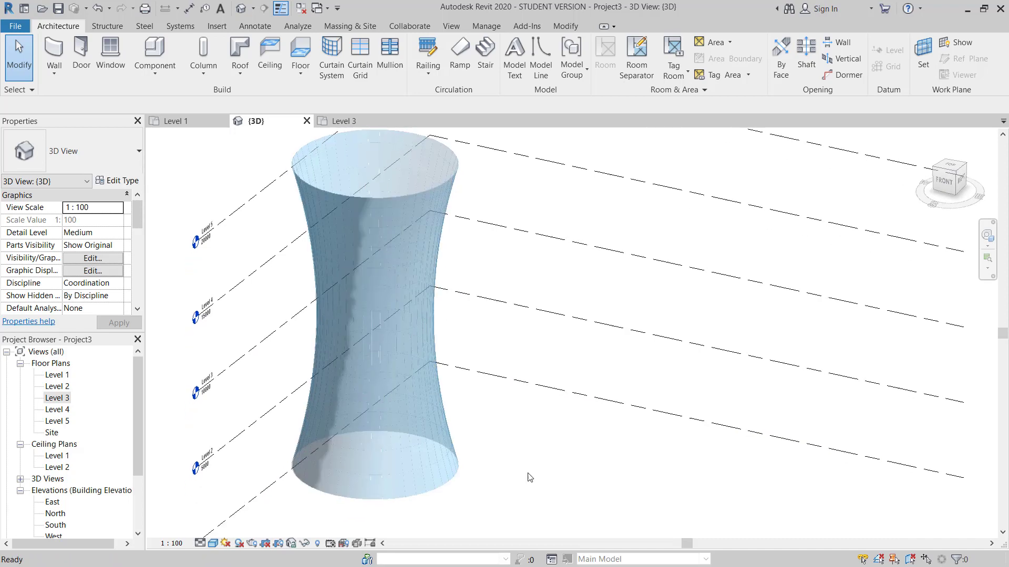
scroll(442, 495, "up", 4)
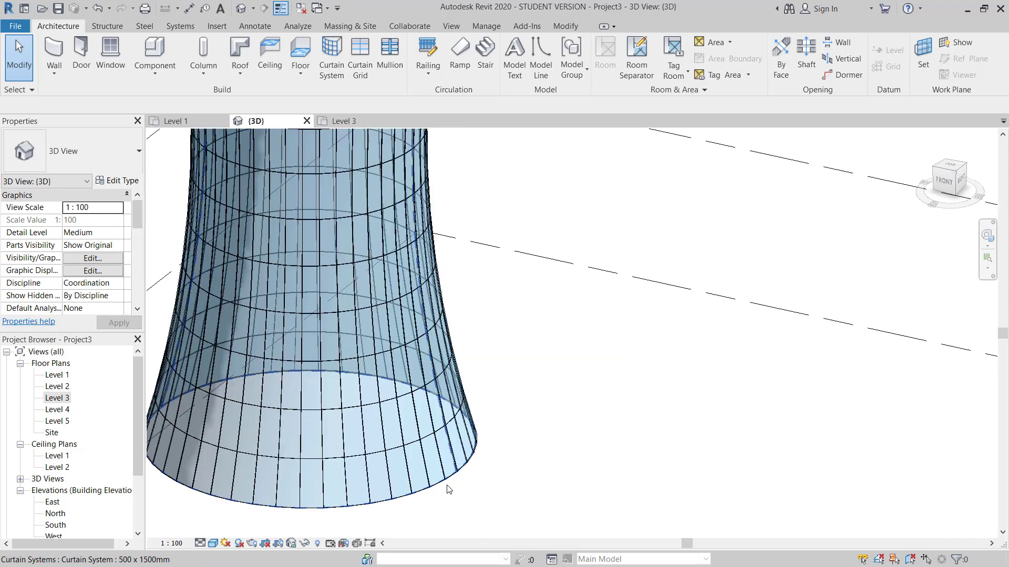
scroll(452, 486, "down", 3)
scroll(288, 264, "down", 1)
scroll(461, 274, "down", 2)
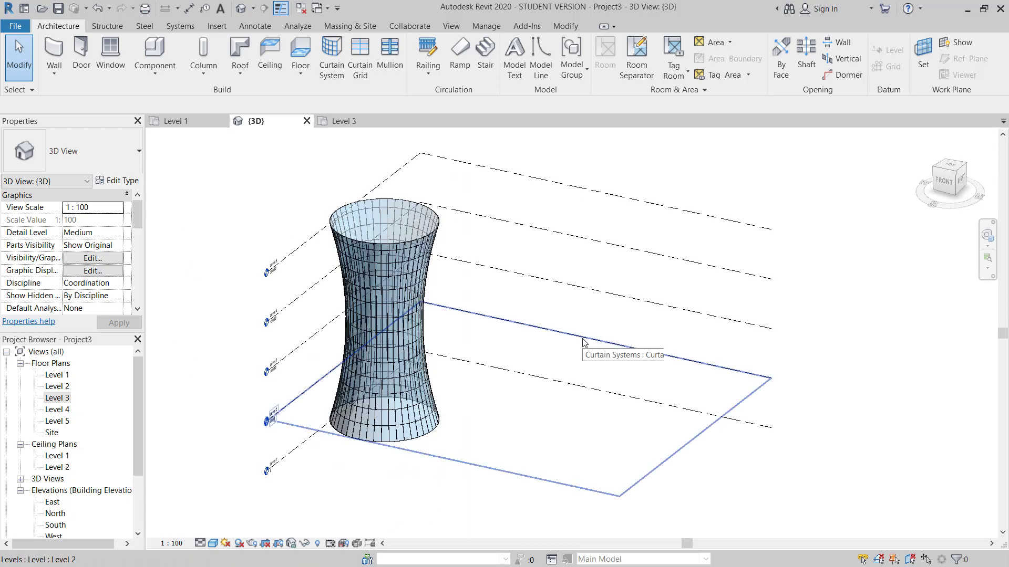
Open the Level 1 floor plan and start a new in-place mass named "Mass 2".
double_click(57, 374)
scroll(625, 335, "up", 3)
middle_click_drag(640, 336, 537, 316)
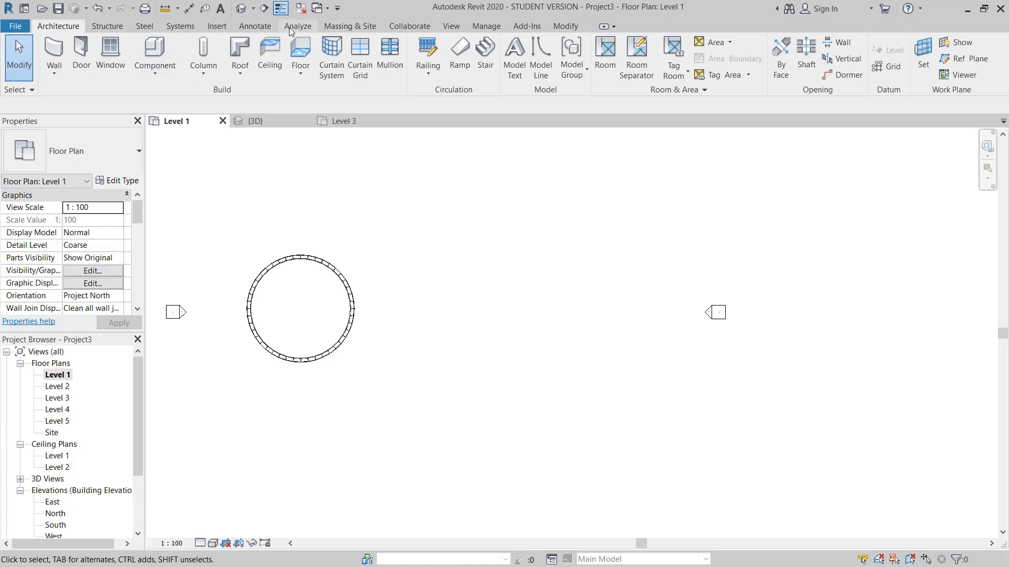
left_click(344, 26)
left_click(138, 68)
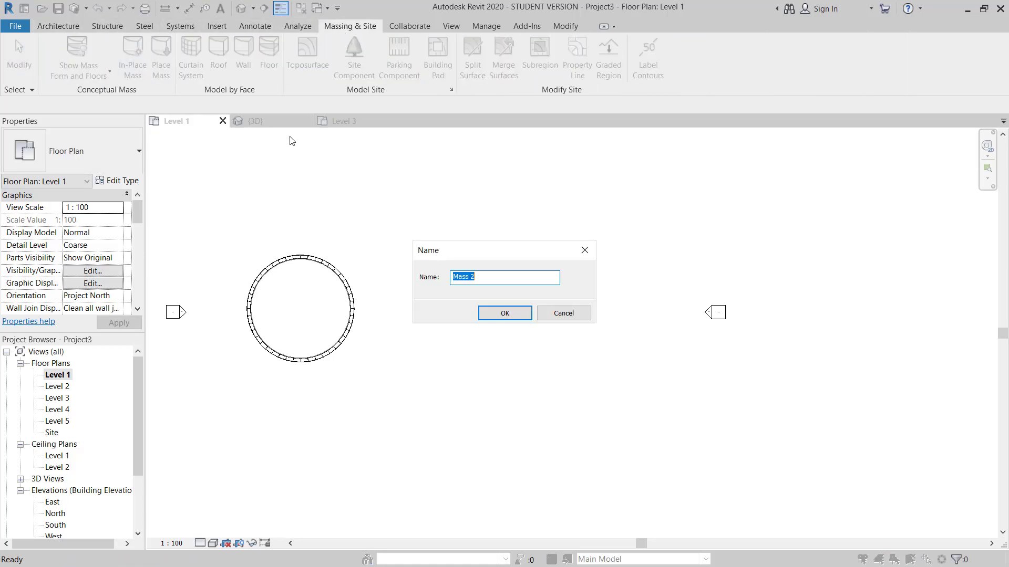
left_click(507, 318)
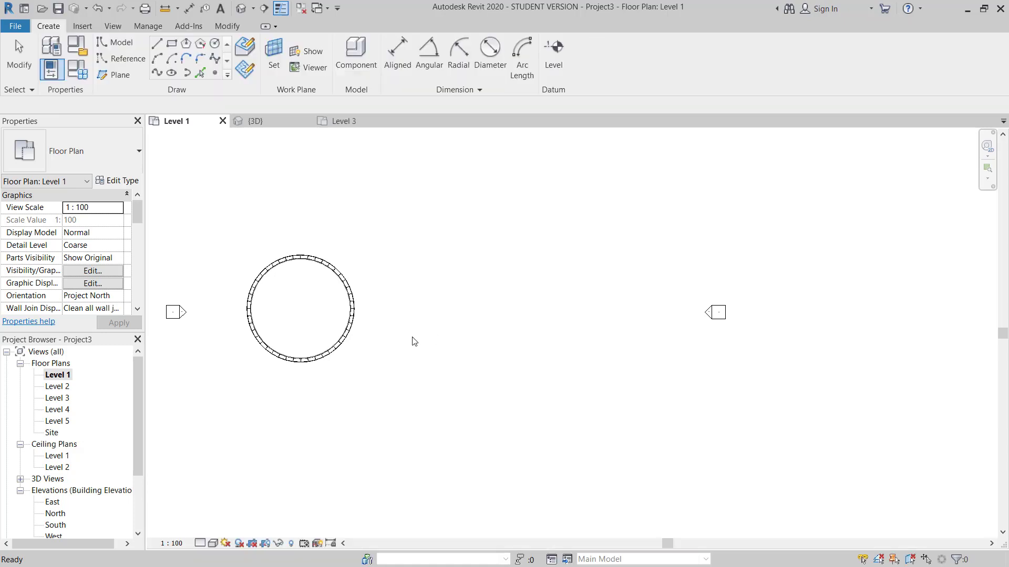
Draw a six-sided inscribed polygon with a 5000 mm radius beside the circular tower on Level 1.
left_click(186, 44)
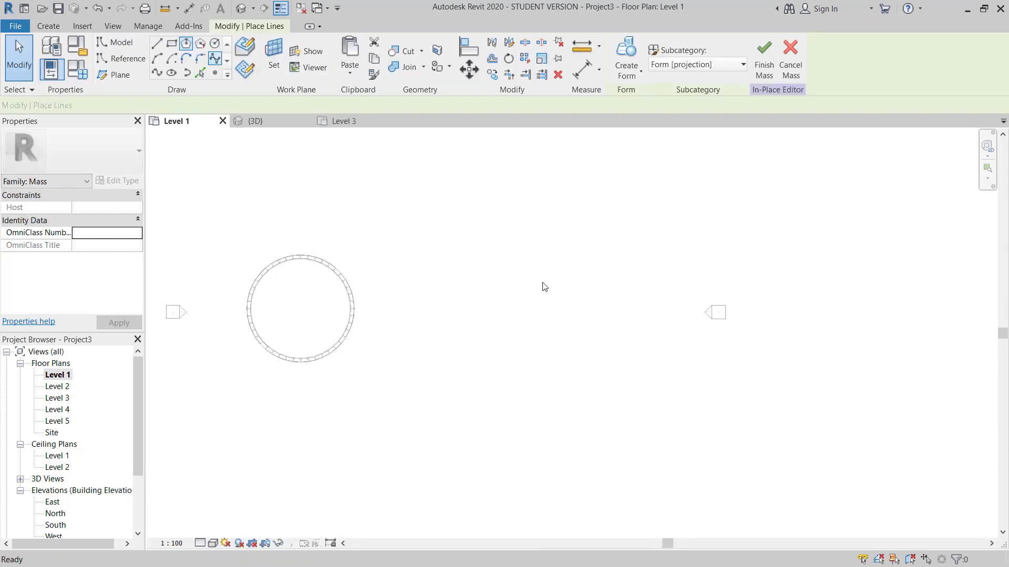
left_click(491, 316)
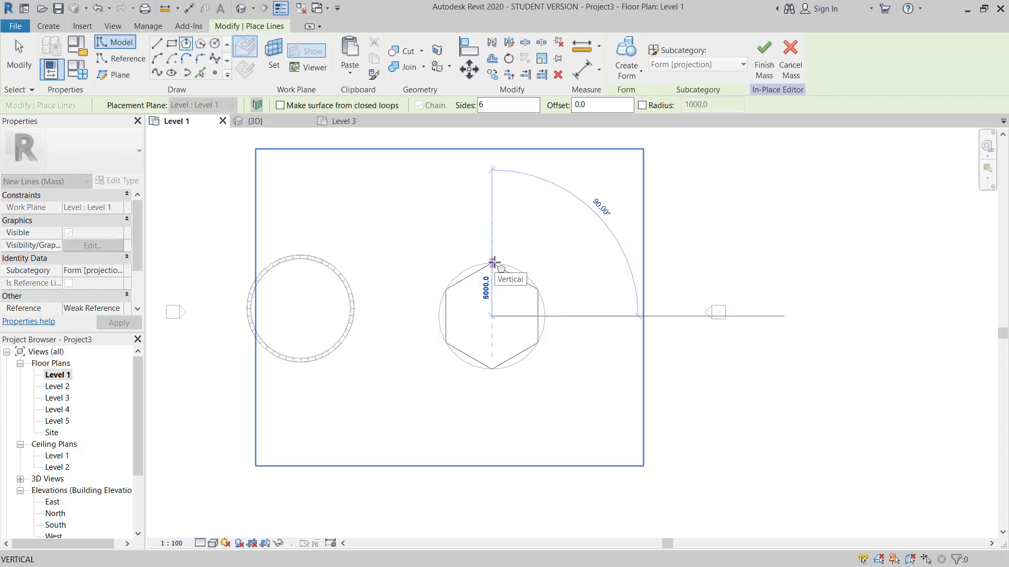
type("5000")
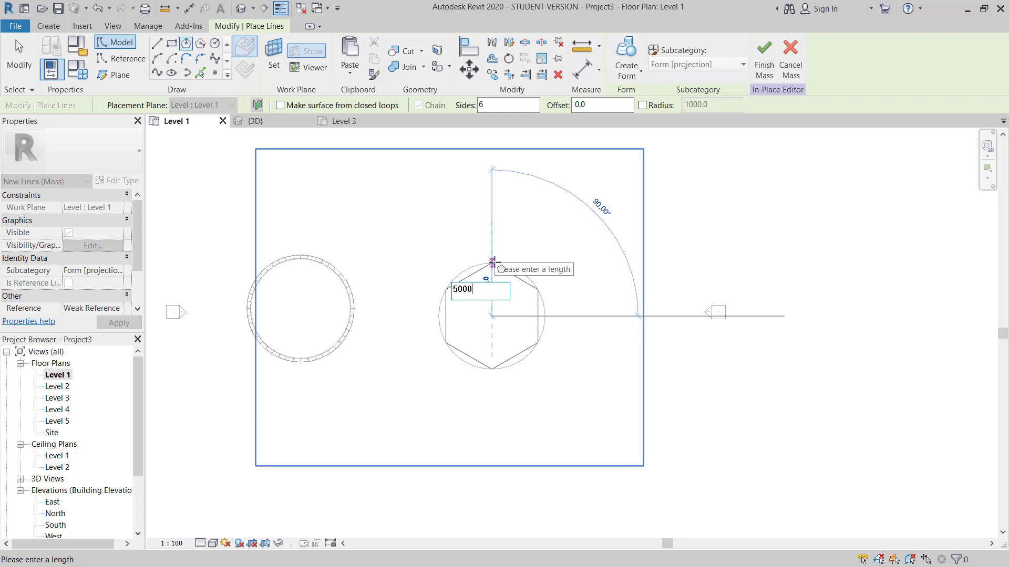
key("Return")
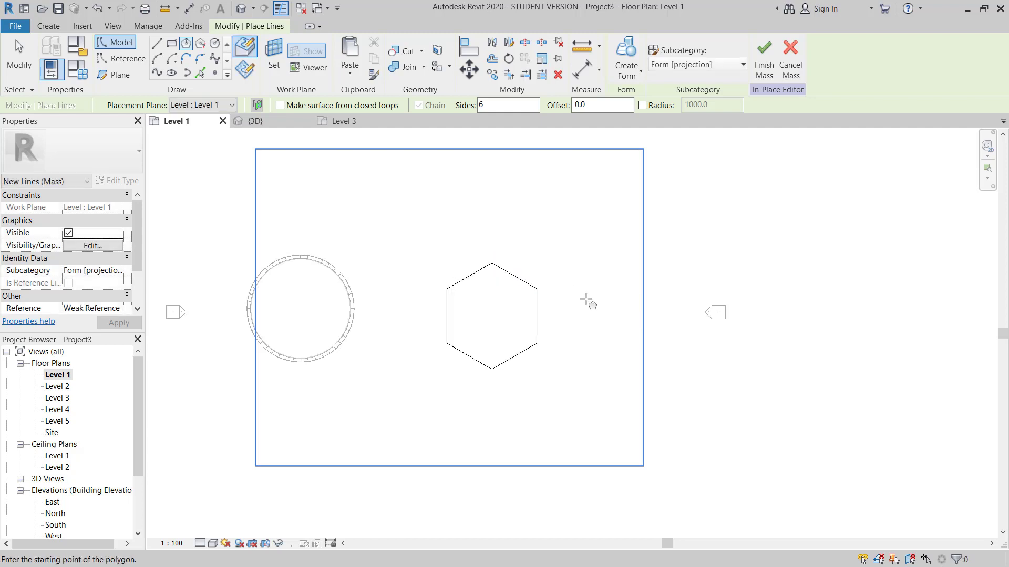
key("Escape")
key("Escape")
Copy the whole hexagon chain and paste it aligned to Levels 1, 3 and 5.
scroll(503, 352, "up", 2)
key("Tab")
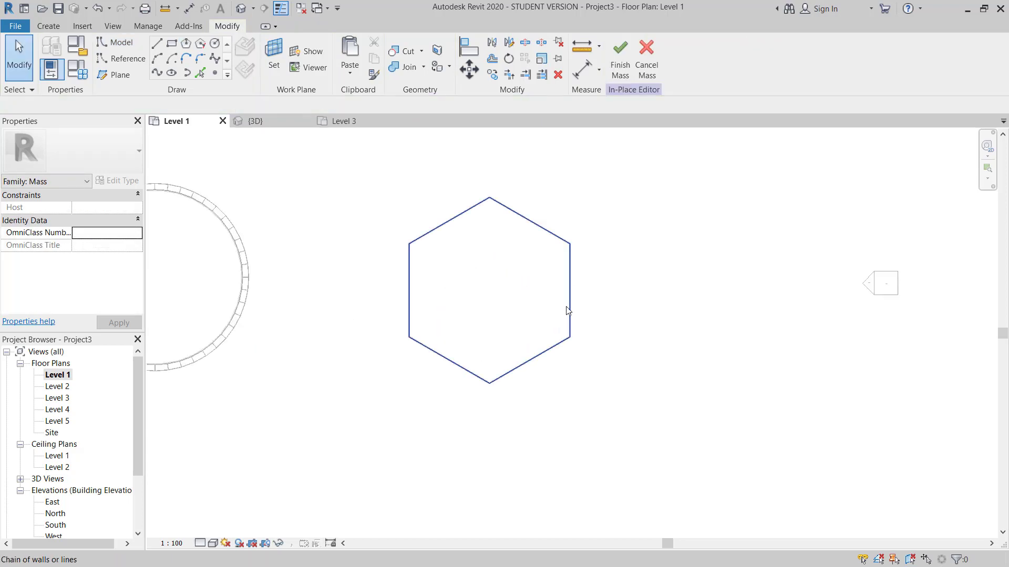
left_click(568, 315)
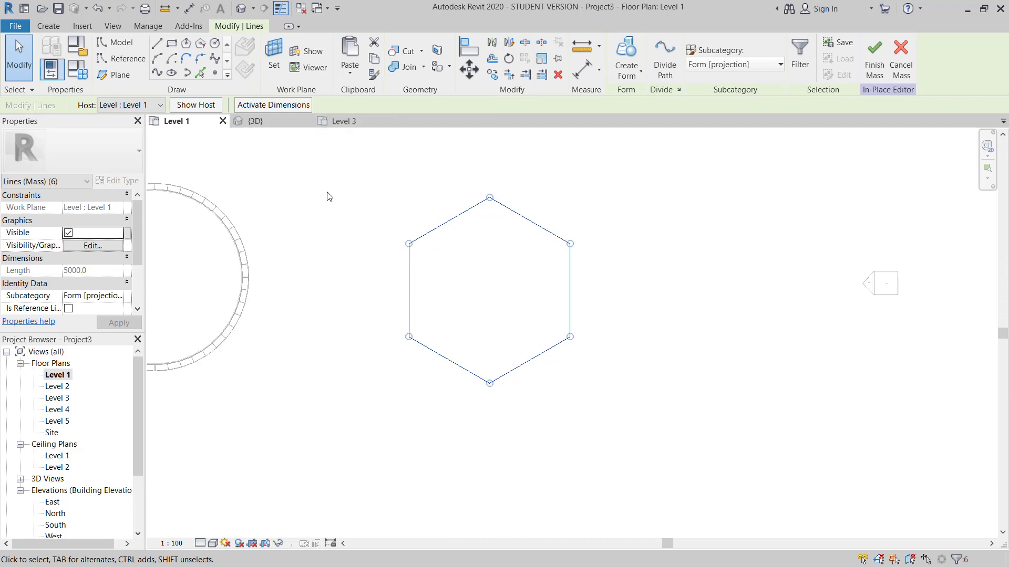
middle_click_drag(390, 212, 409, 275)
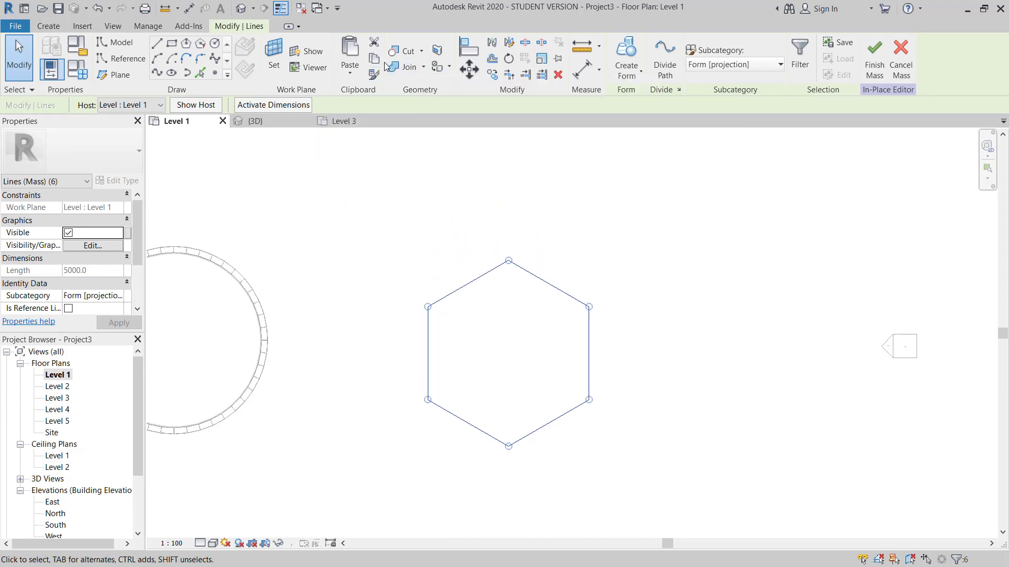
left_click(350, 68)
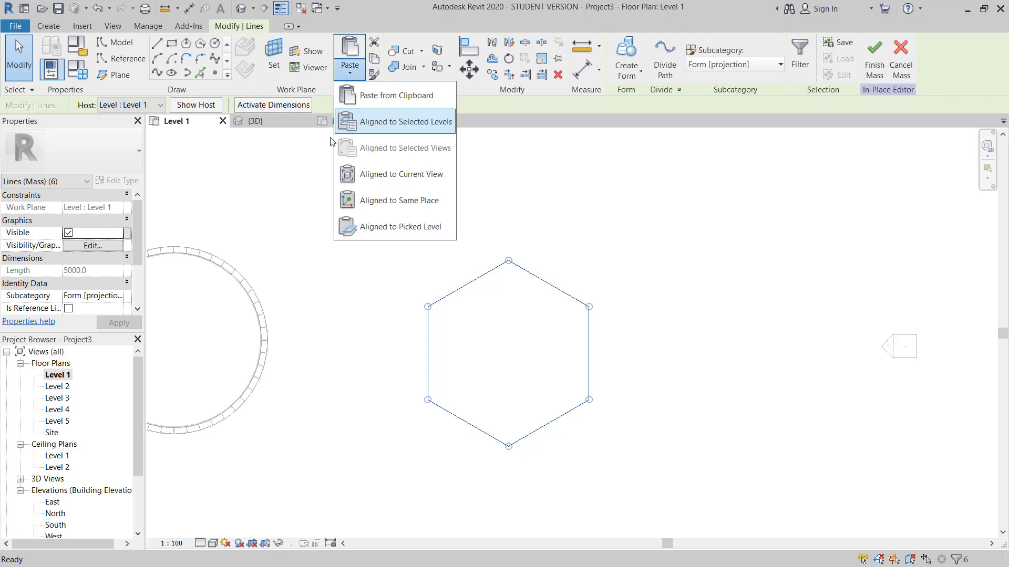
left_click(406, 122)
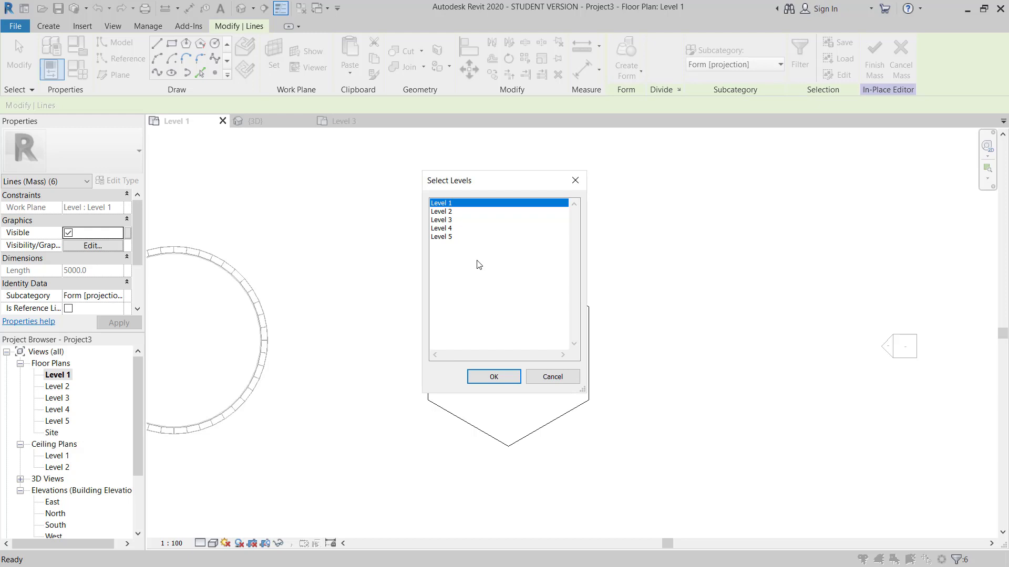
left_click_drag(472, 178, 483, 177)
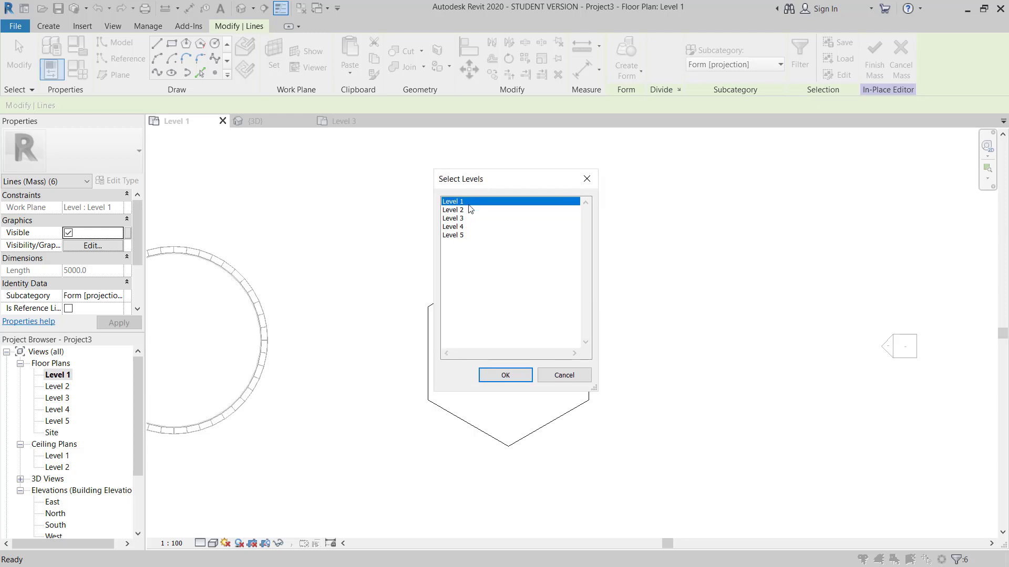
left_click(466, 219, "ctrl")
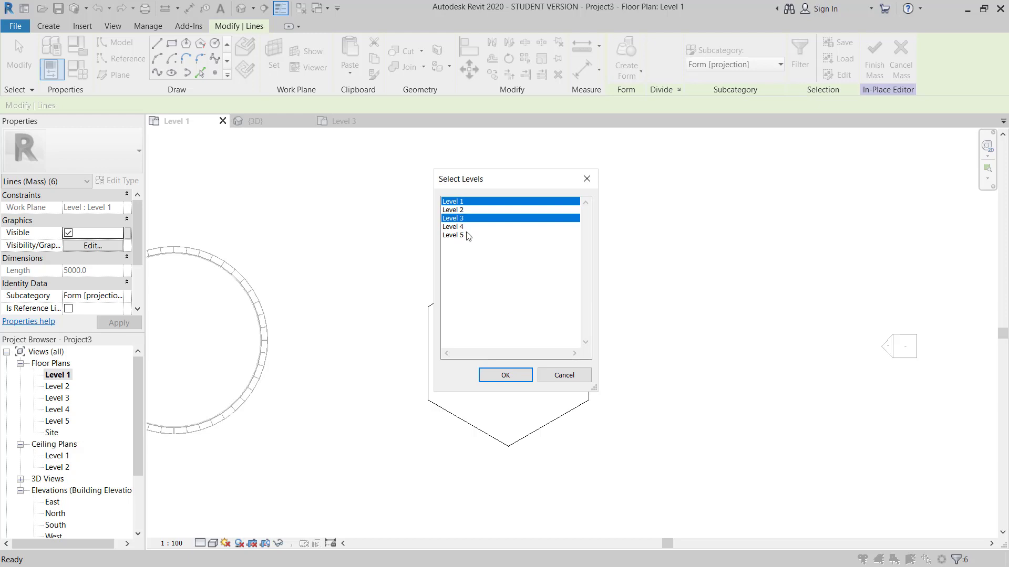
left_click(464, 236, "ctrl+shift")
left_click(517, 377)
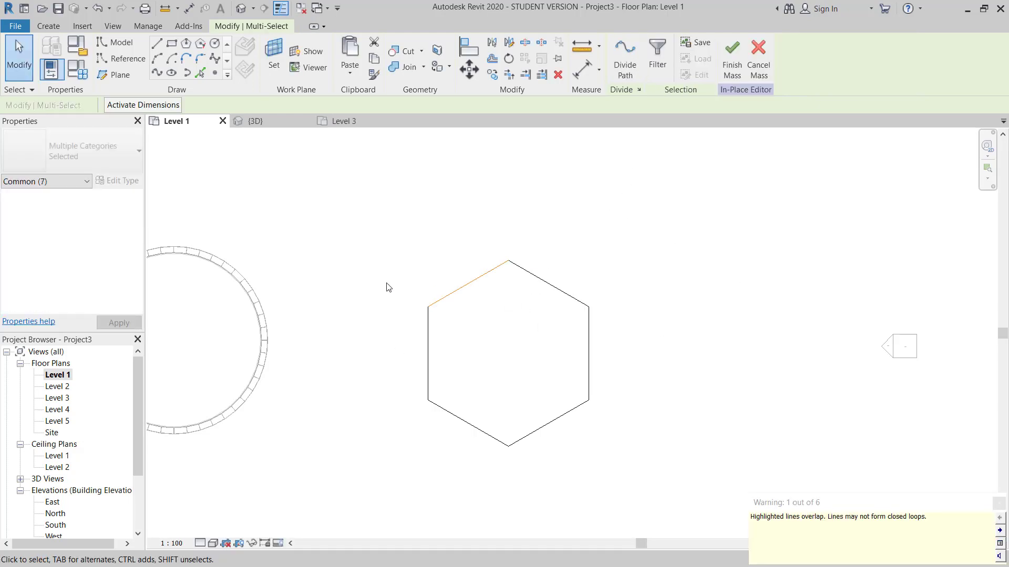
key("Escape")
Rotate the hexagon on Level 3 by 30° about its centre in the Level 3 floor plan.
double_click(57, 397)
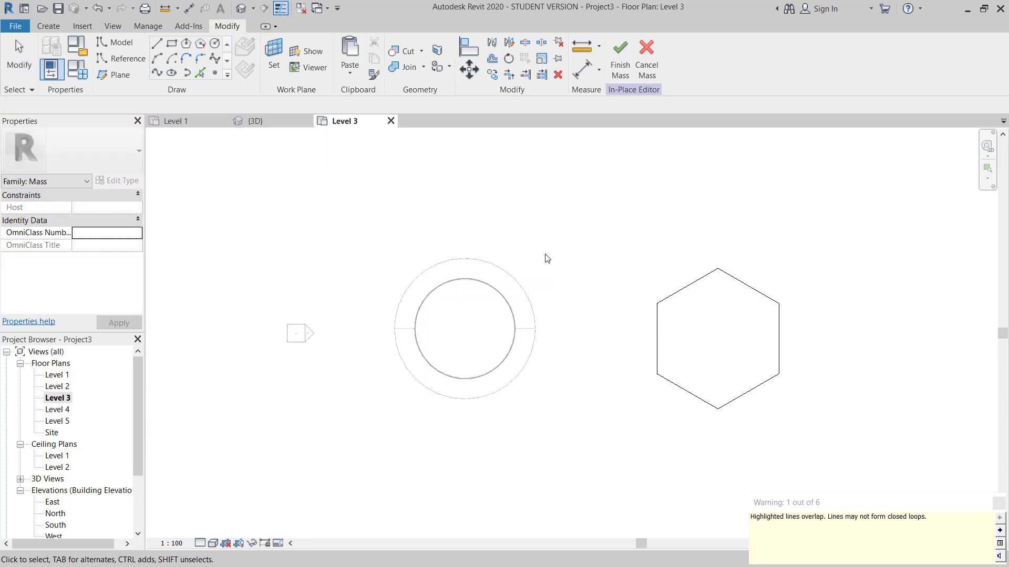
middle_click_drag(715, 260, 544, 258)
left_click_drag(434, 231, 666, 462)
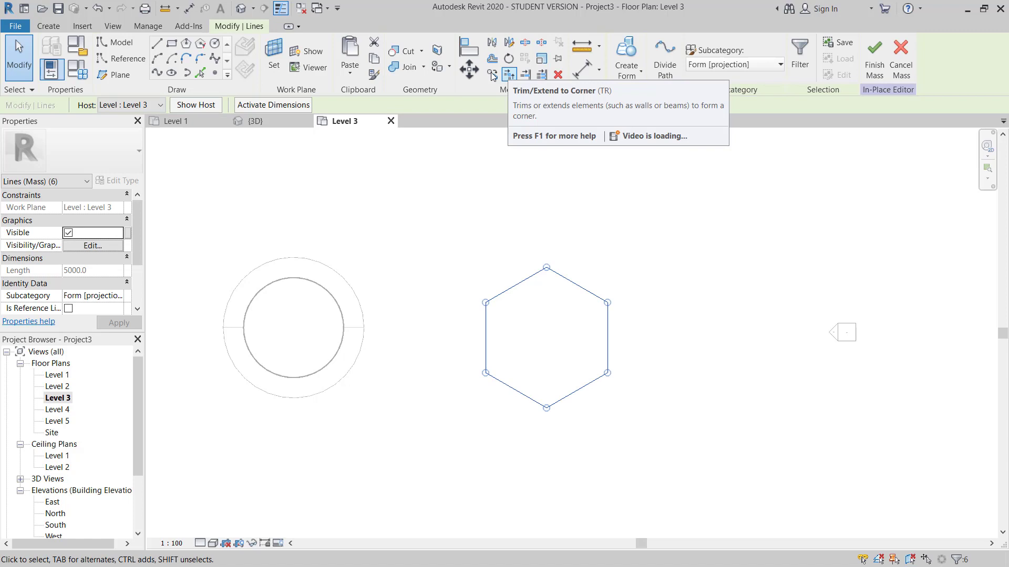
left_click(508, 58)
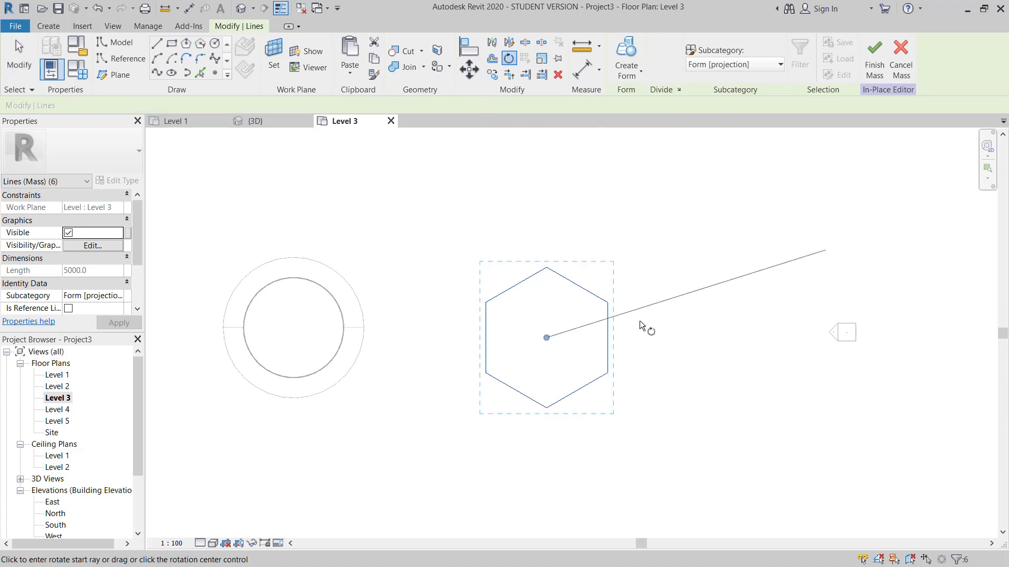
left_click(608, 338)
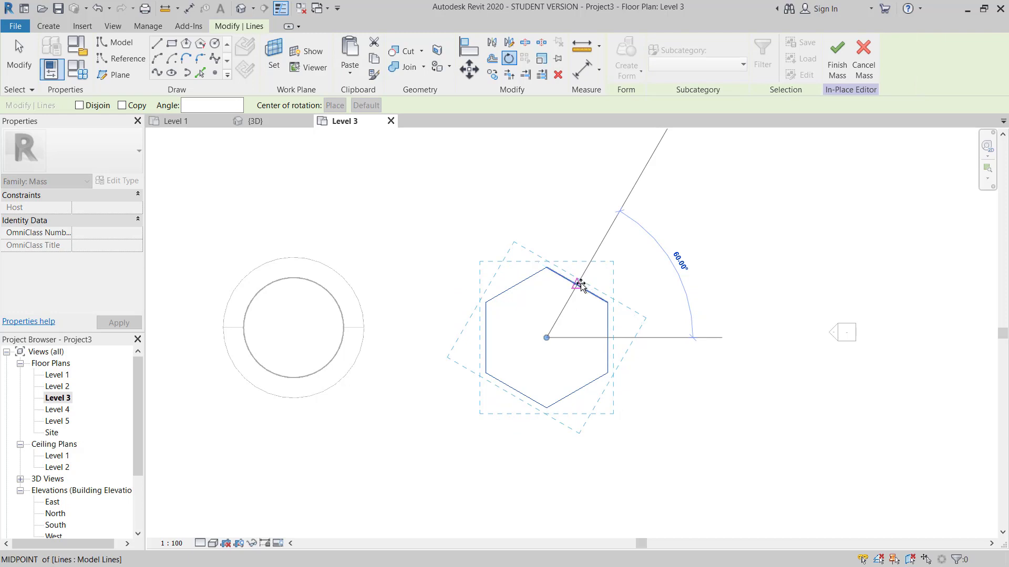
left_click(605, 303)
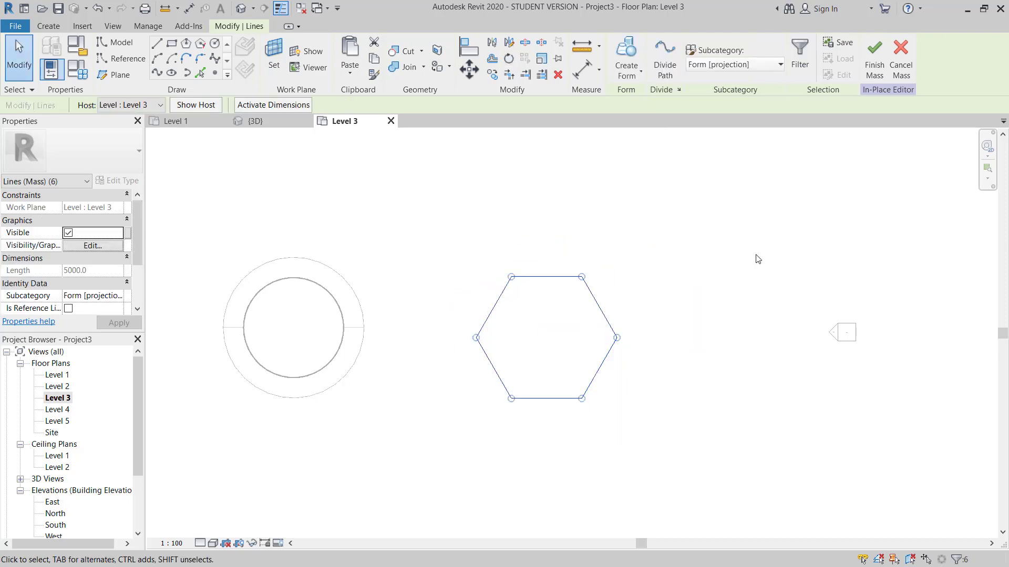
Try to create a form from all the hexagon lines together in the 3D view.
left_click(254, 122)
middle_click_drag(625, 440, 590, 397)
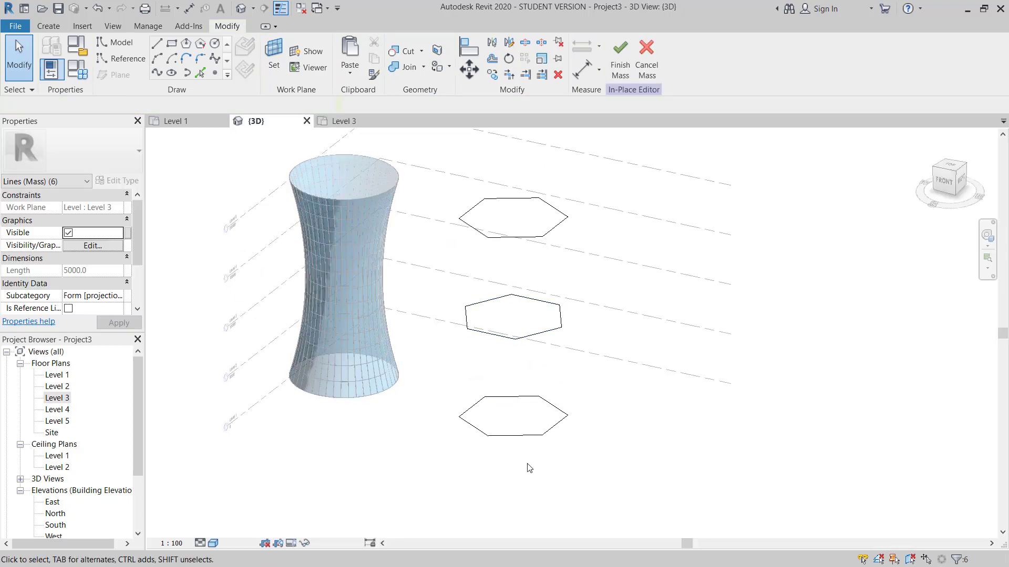
left_click_drag(435, 483, 633, 156)
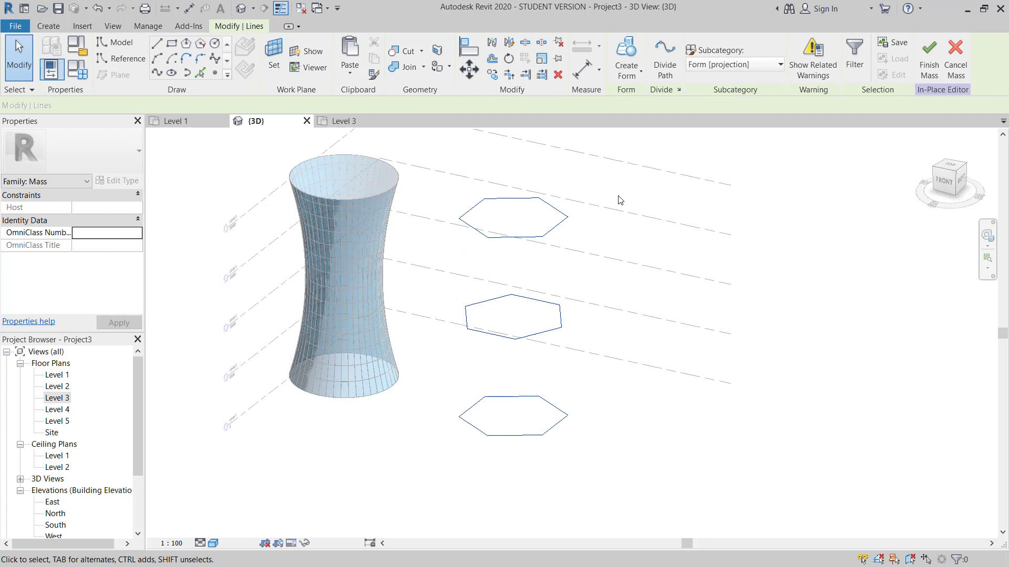
left_click(626, 57)
key("Escape")
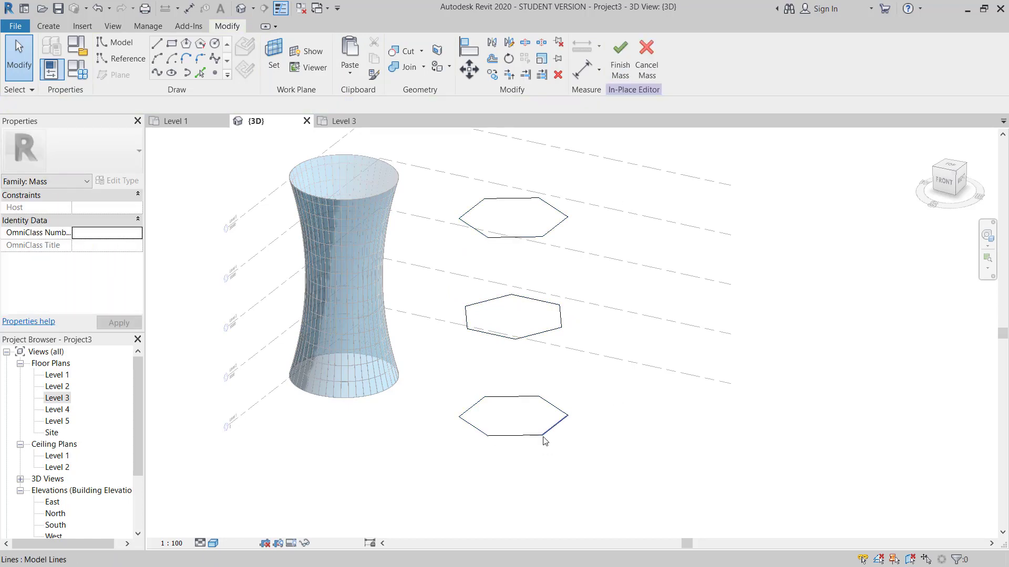
Try to create a solid form after adding the three hexagons to the selection one by one.
left_click_drag(440, 464, 591, 415)
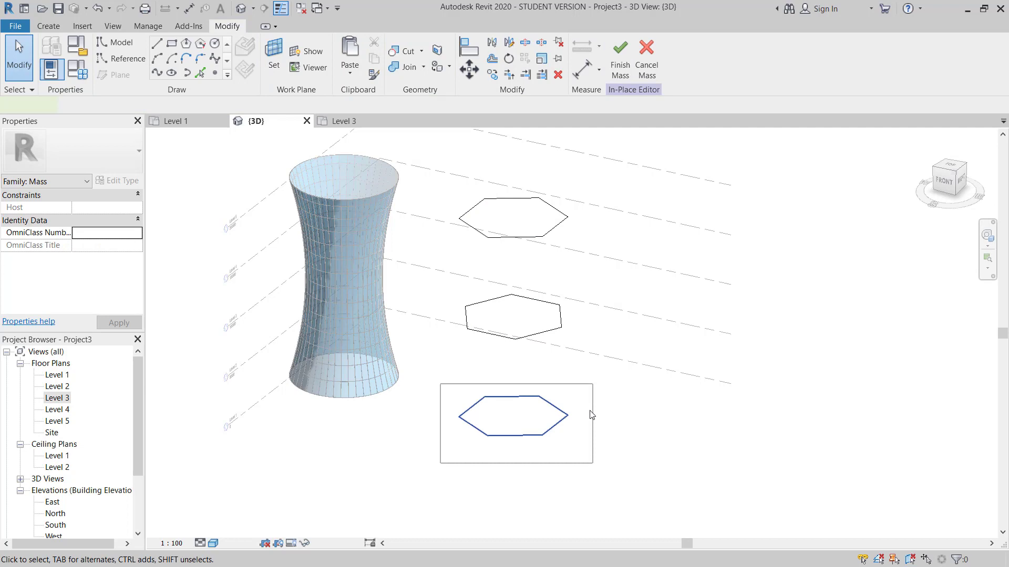
key("Tab")
left_click(537, 336, "ctrl")
key("Tab")
left_click(556, 231, "ctrl")
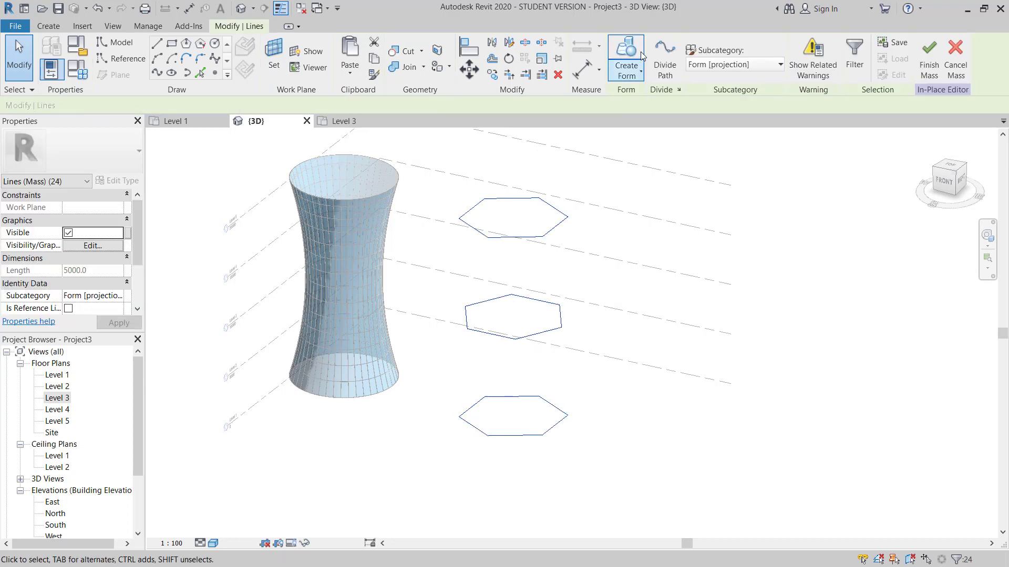
left_click(626, 55)
left_click(607, 333)
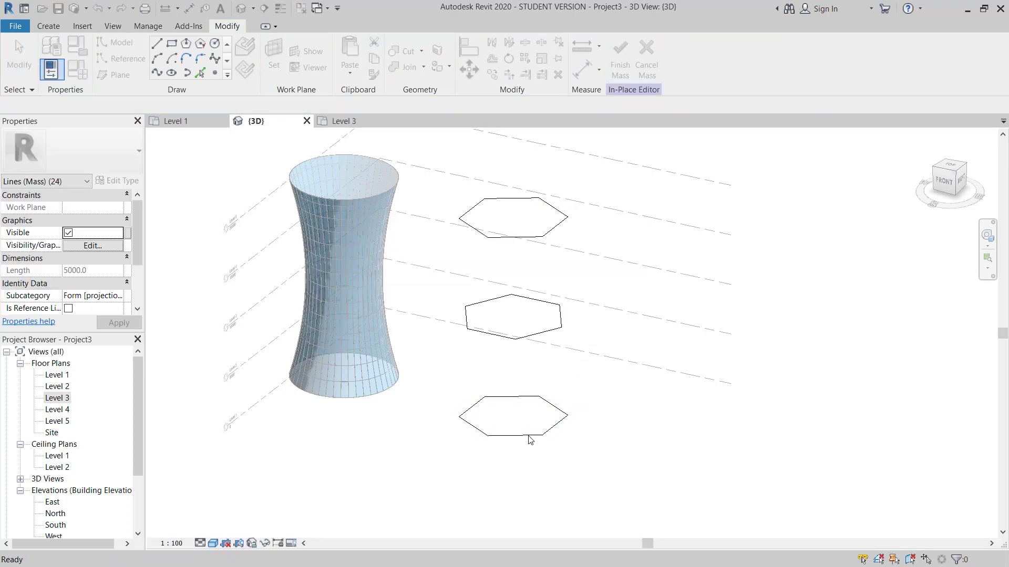
Delete all the overlapping hexagon lines on Level 1.
middle_click_drag(486, 382, 439, 451)
scroll(465, 267, "up", 3)
key("Tab")
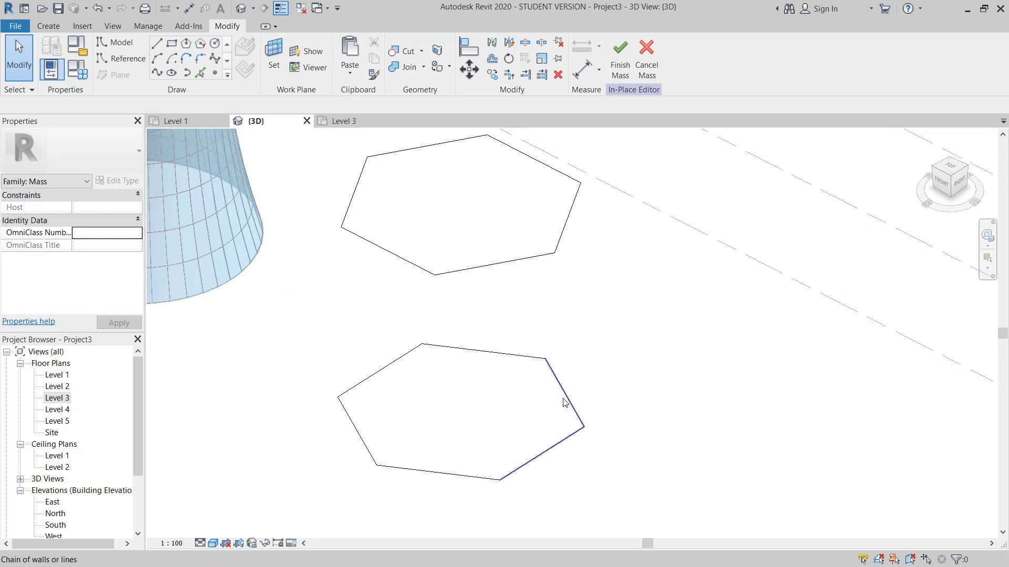
key("Tab")
key("Tab")
key("Tab")
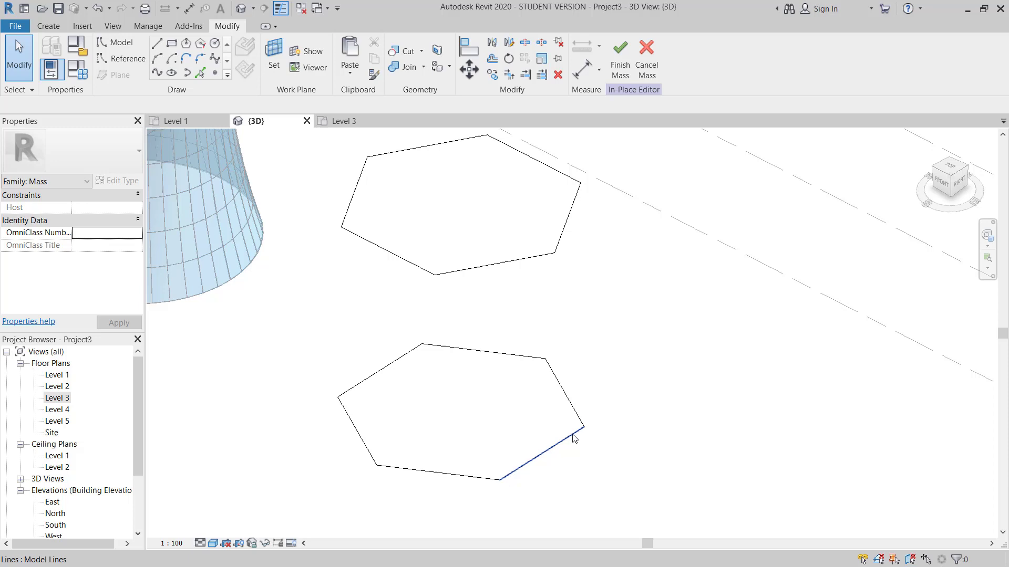
left_click_drag(328, 340, 614, 516)
left_click(570, 408)
scroll(590, 392, "down", 2)
left_click(608, 393)
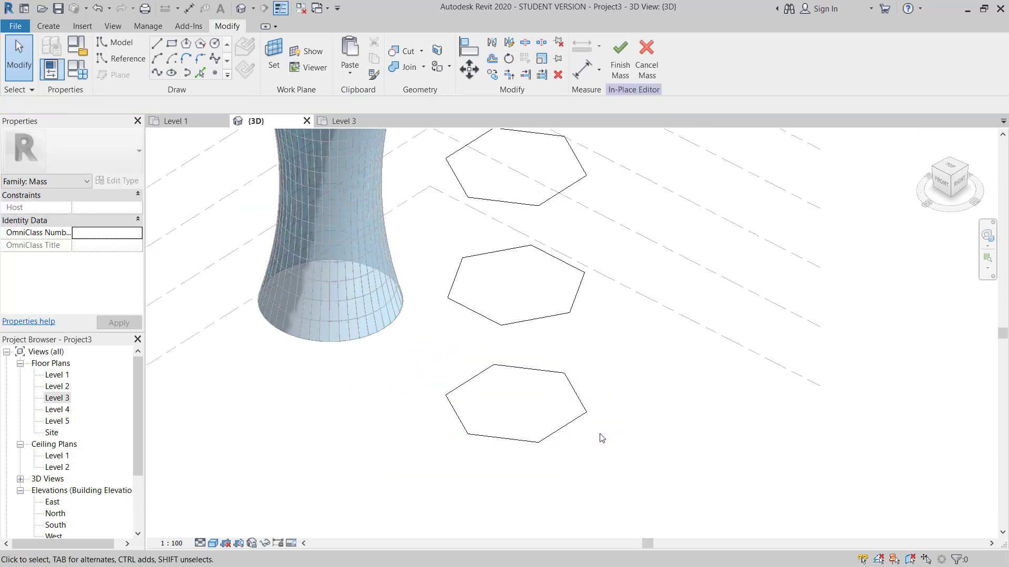
left_click_drag(407, 476, 616, 406)
key("Delete")
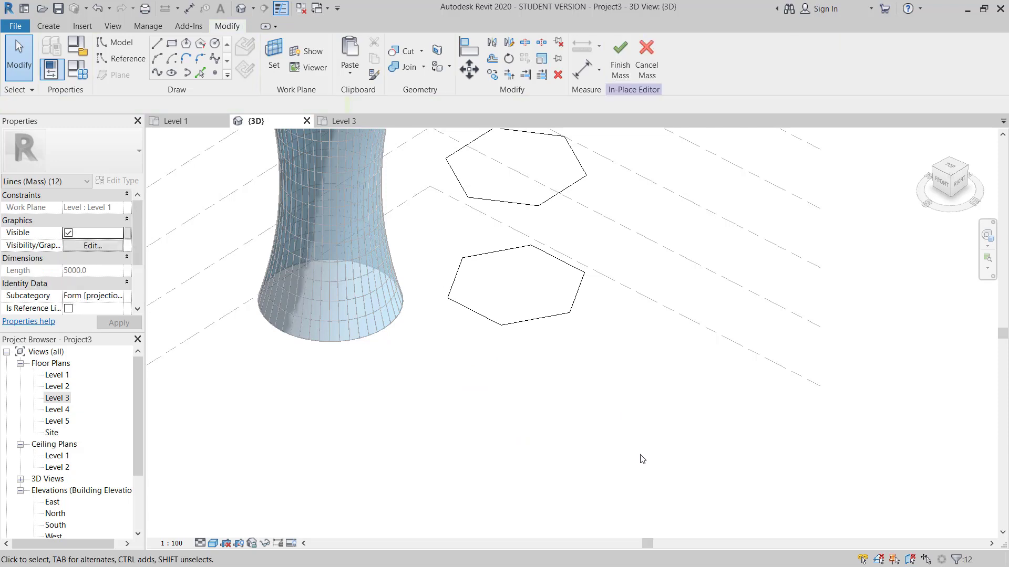
Copy the Level 5 hexagon and paste it aligned to Level 1.
middle_click_drag(632, 293, 624, 349)
left_click(510, 269)
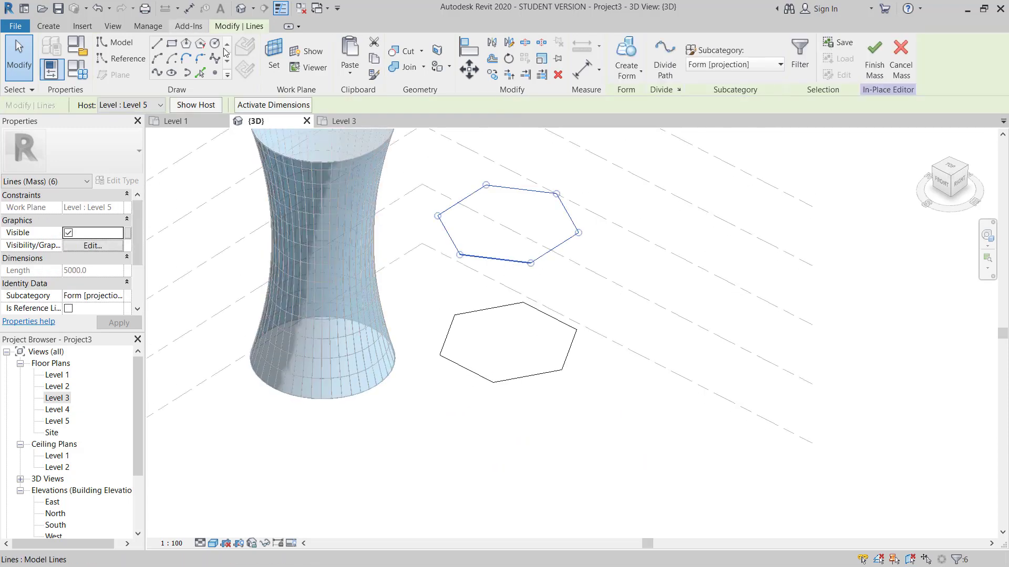
left_click(349, 71)
left_click(375, 125)
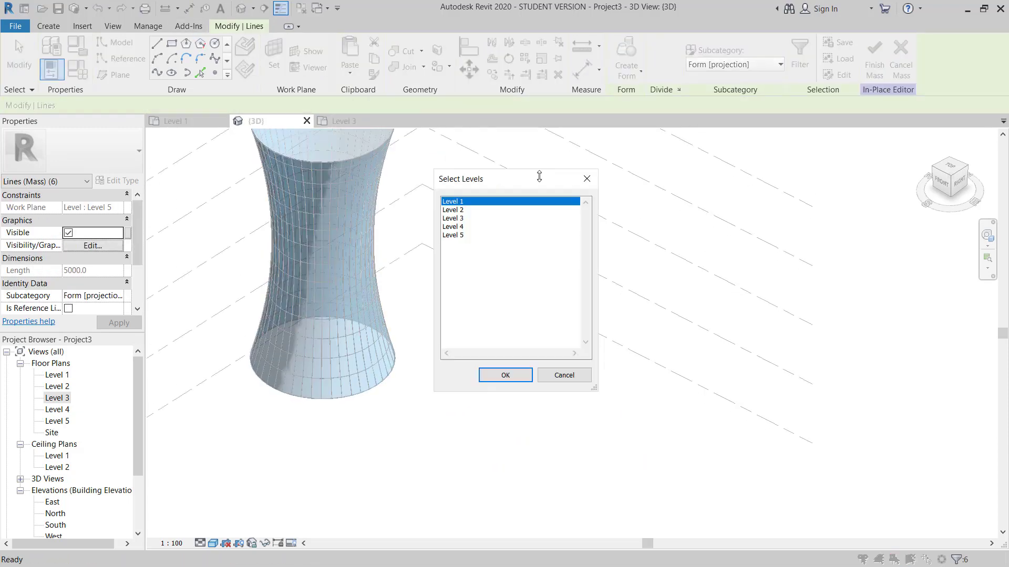
left_click(503, 379)
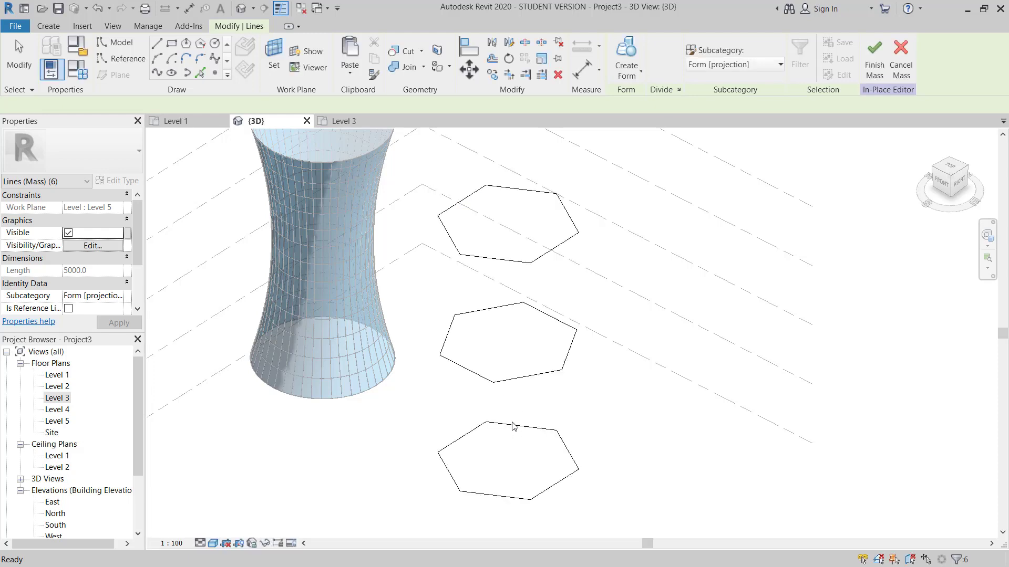
Create a solid form from the hexagon chains on Levels 1, 3 and 5.
middle_click_drag(502, 446, 520, 397)
scroll(543, 376, "down", 1)
key("Tab")
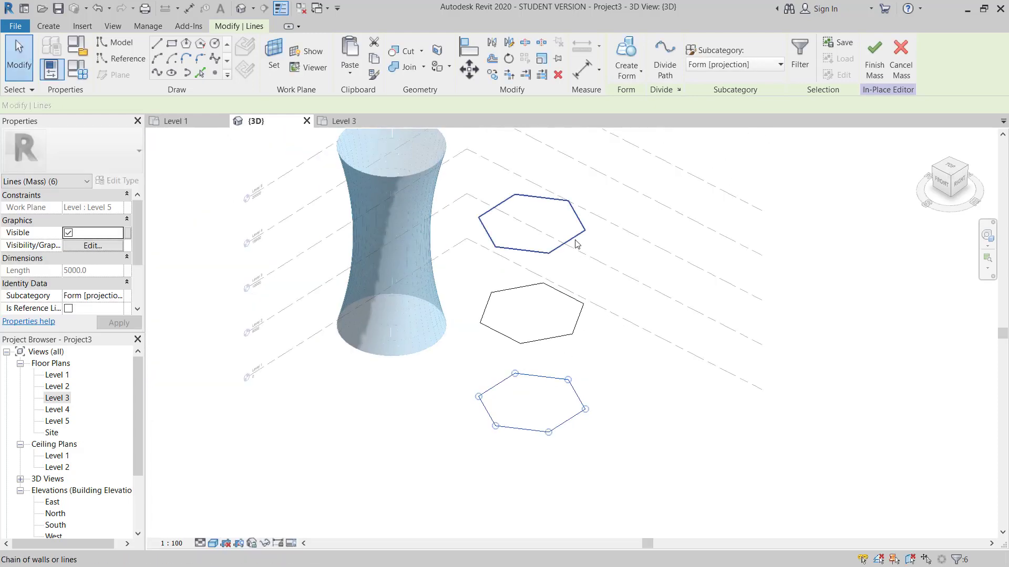
left_click(574, 238, "ctrl")
key("Tab")
left_click(567, 297, "ctrl")
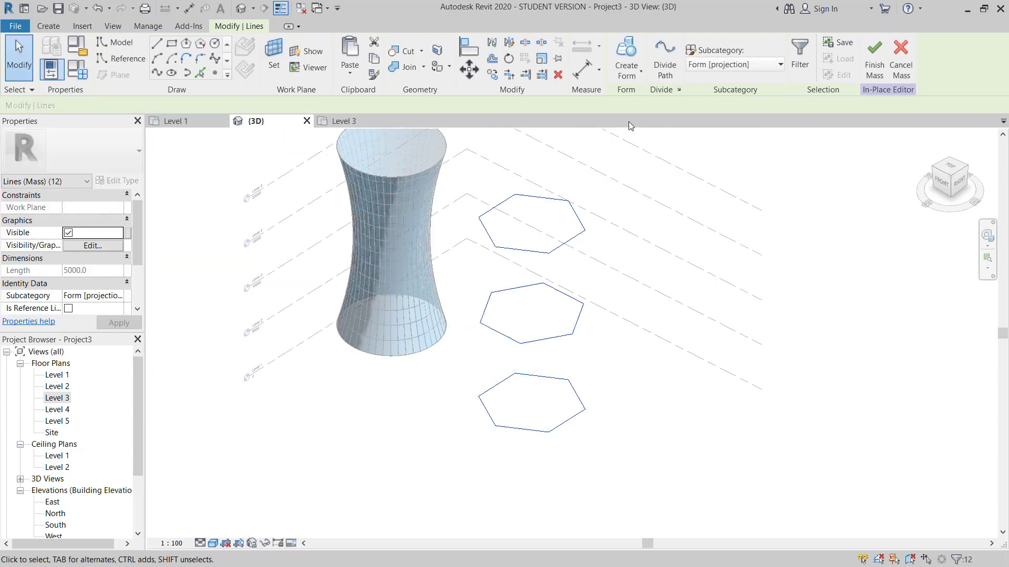
left_click(626, 55)
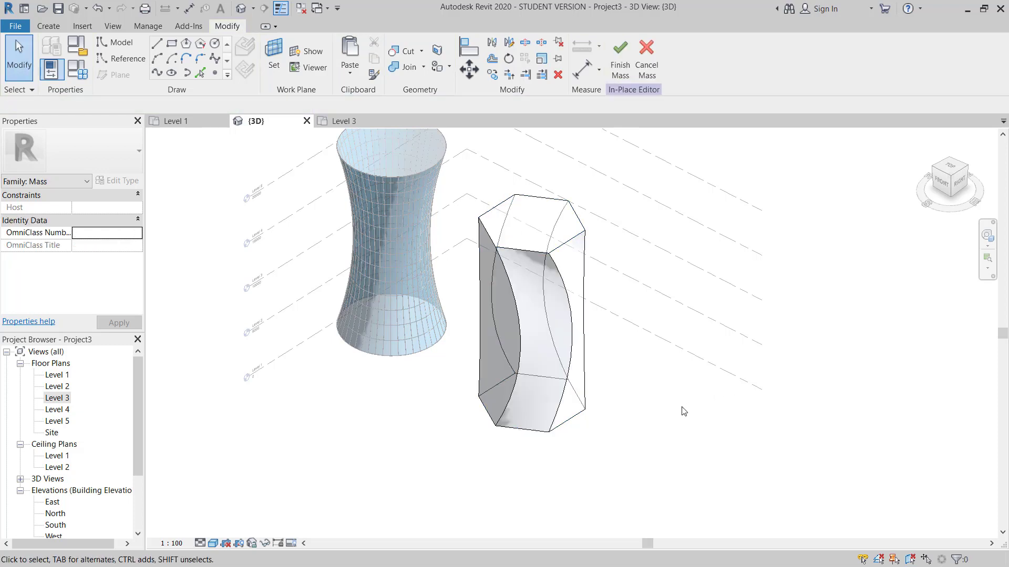
Check the twisted hexagonal form from several sides and finish the in-place mass.
middle_click_drag(643, 424, 633, 406)
scroll(604, 374, "up", 1)
middle_click_drag(577, 385, 559, 379, "shift")
scroll(559, 376, "down", 3)
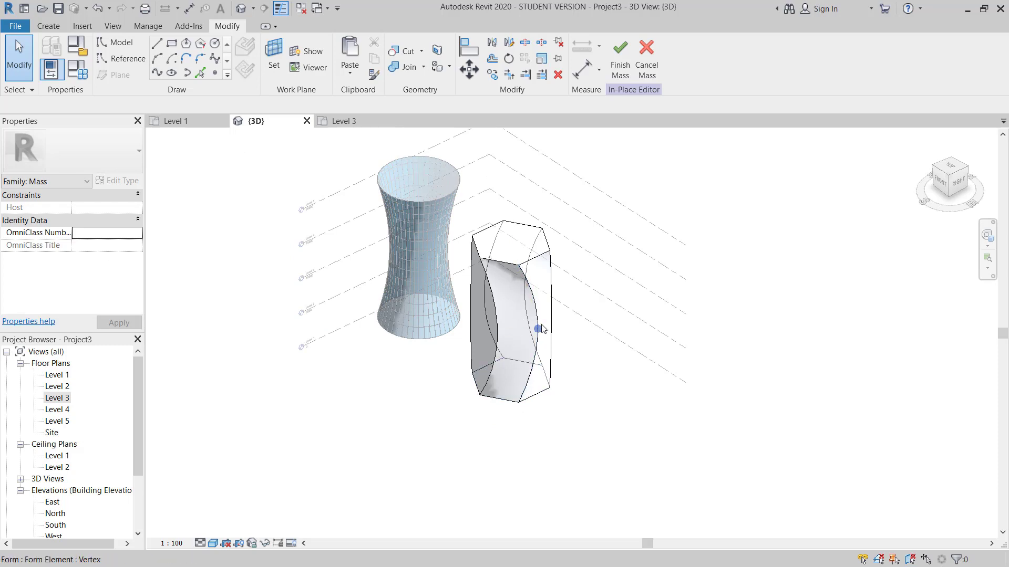
middle_click_drag(541, 329, 652, 336, "shift")
left_click(620, 59)
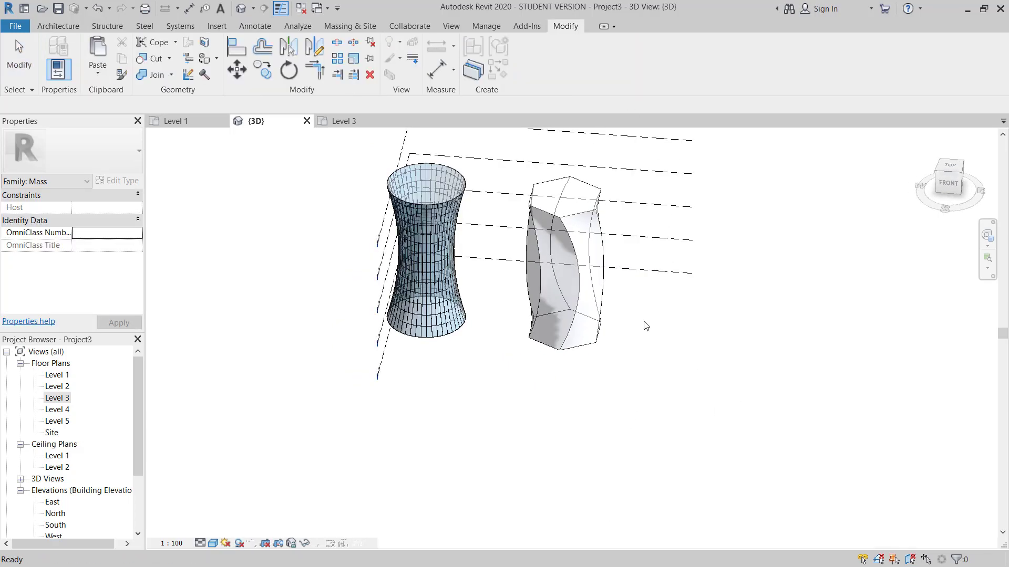
Examine the finished hexagonal mass beside the circular tower from different angles.
middle_click_drag(573, 274, 549, 289)
scroll(558, 336, "up", 3)
scroll(540, 362, "down", 3)
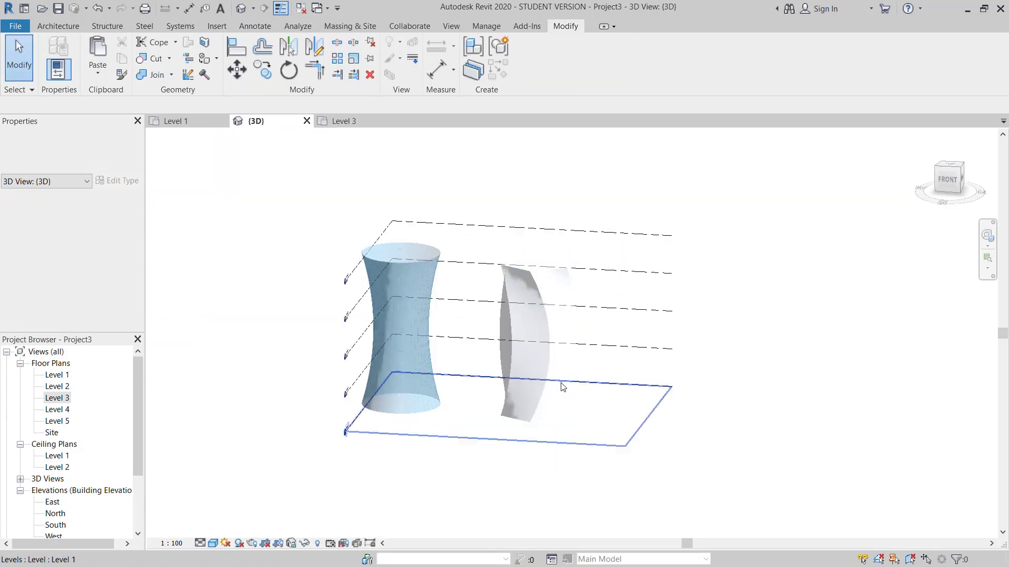
middle_click_drag(562, 386, 640, 442, "shift")
scroll(544, 273, "up", 3)
middle_click_drag(543, 278, 527, 295, "shift")
scroll(524, 287, "down", 5)
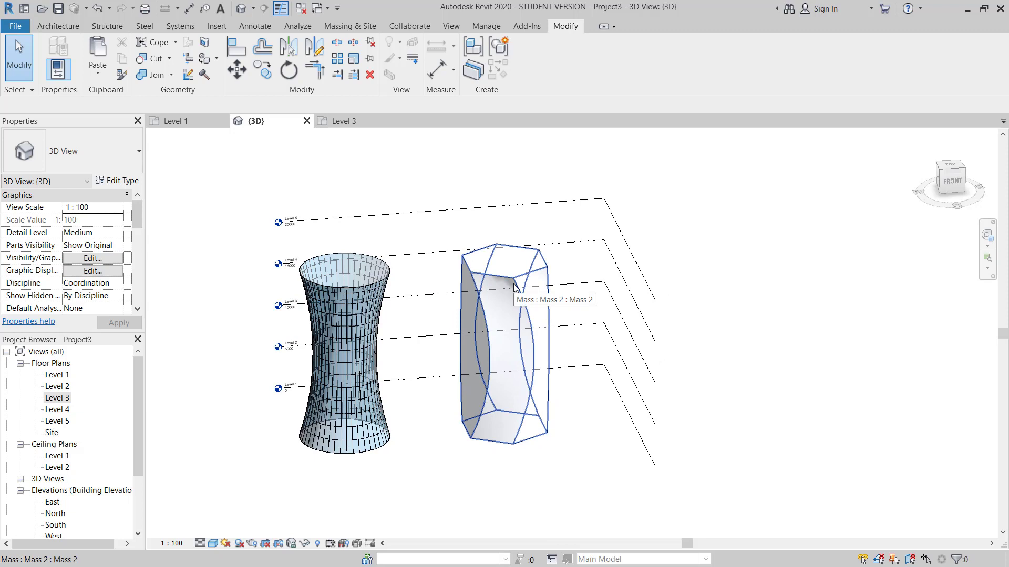
Duplicate the circular tower's curtain system type as 1000 x 2500mm.
left_click(379, 286)
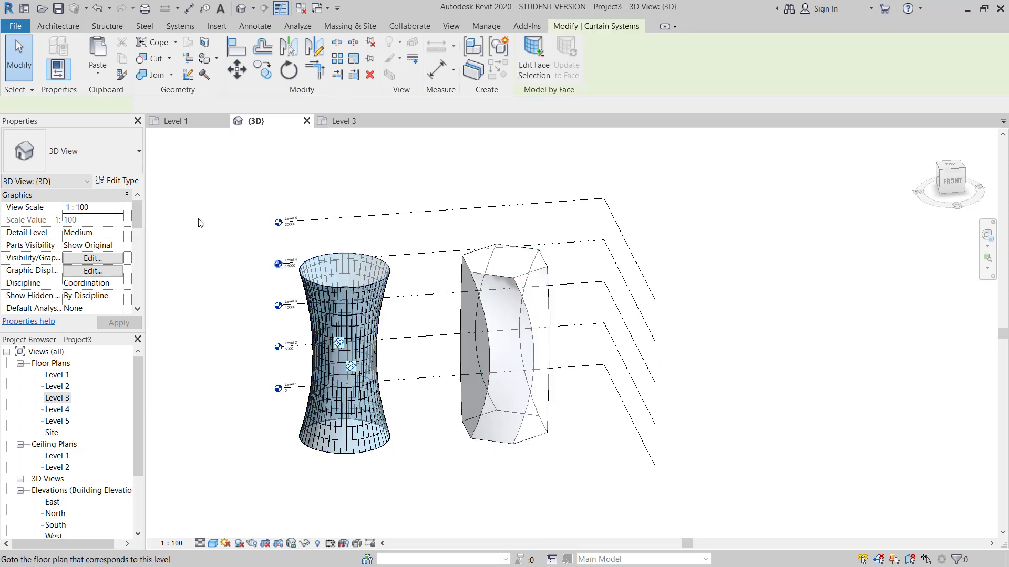
left_click(118, 180)
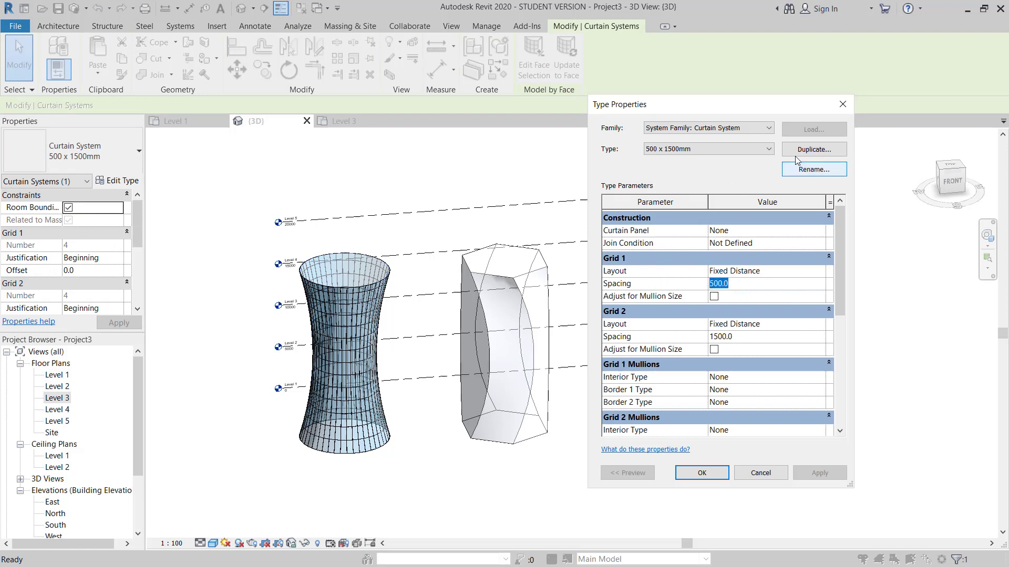
left_click(814, 149)
left_click_drag(674, 290, 566, 306)
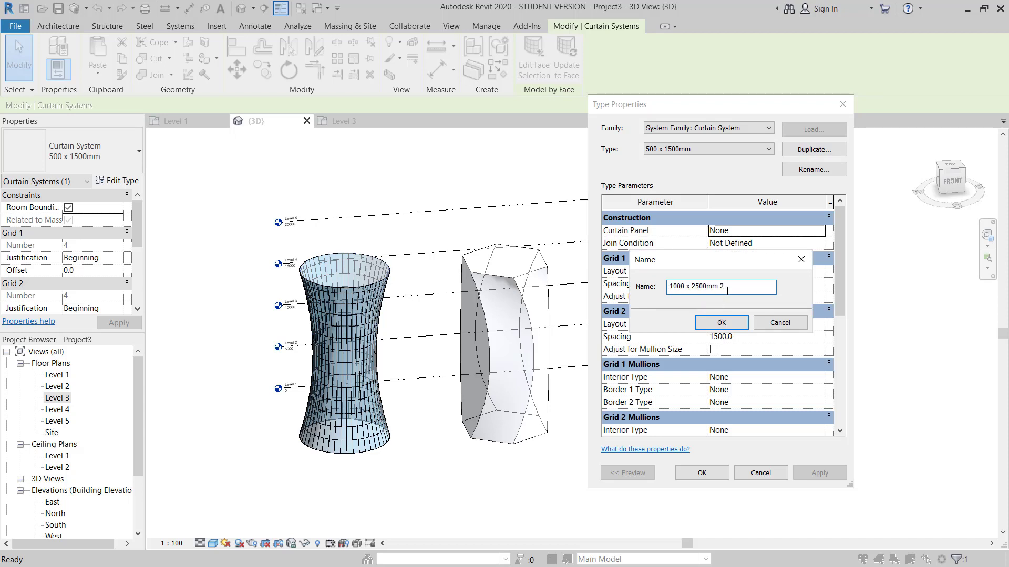
left_click(721, 323)
Set the new curtain system type's Grid 1 spacing to 1000 and Grid 2 spacing to 2500, and apply it to the circular tower.
left_click(739, 284)
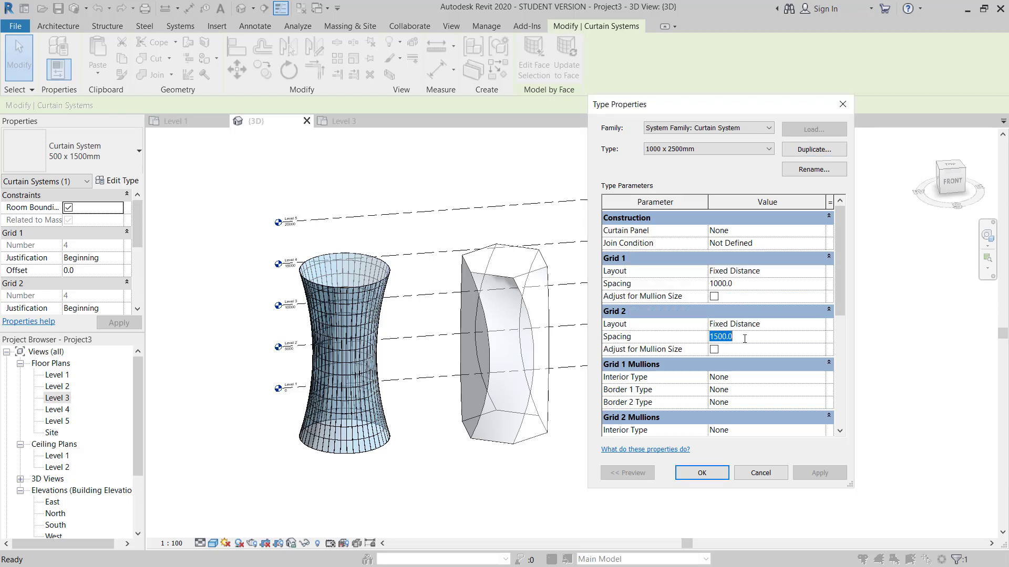
left_click(708, 473)
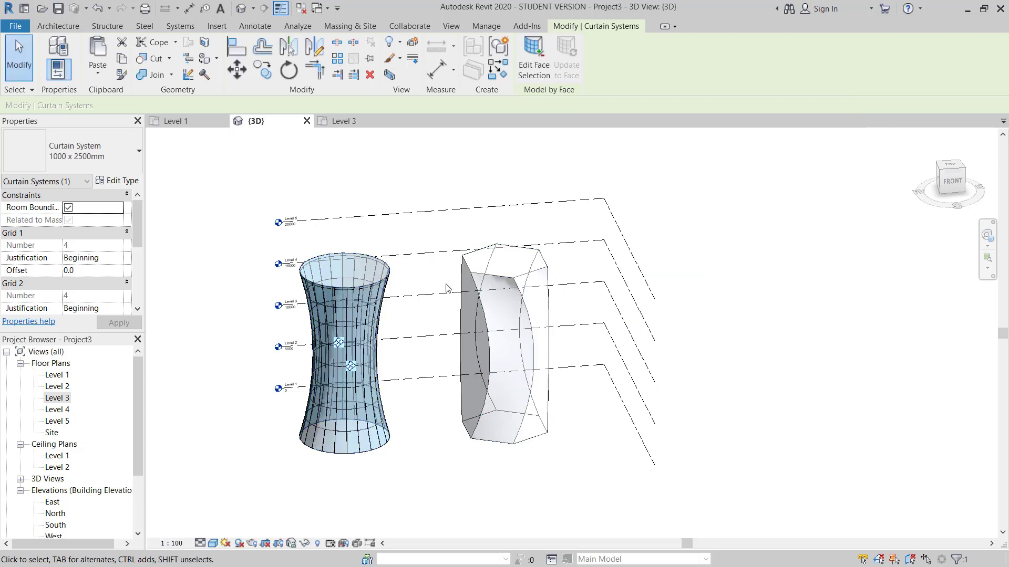
left_click(439, 485)
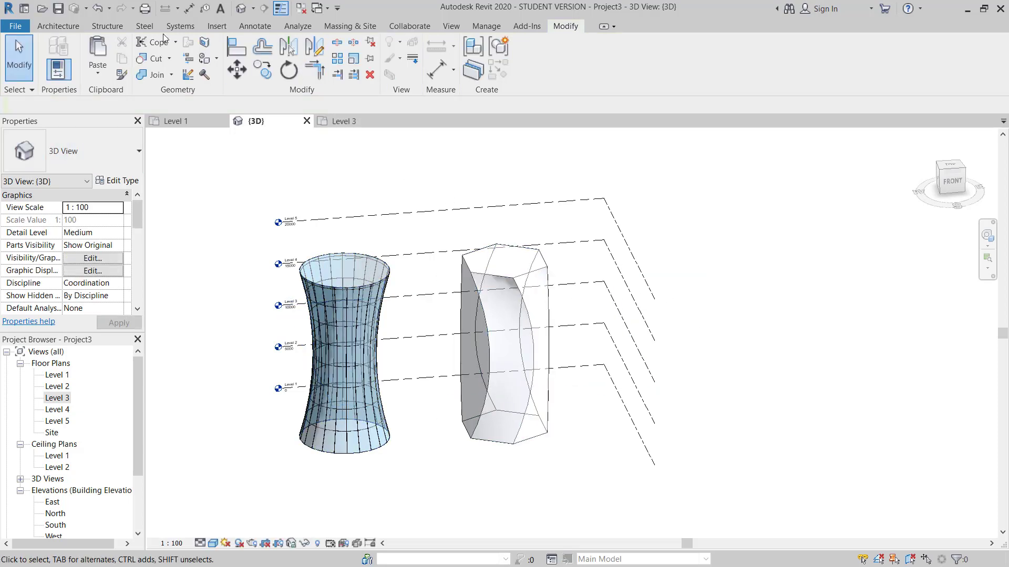
Create a 1500 x 3000mm curtain system on all the side faces of the hexagonal mass.
left_click(58, 26)
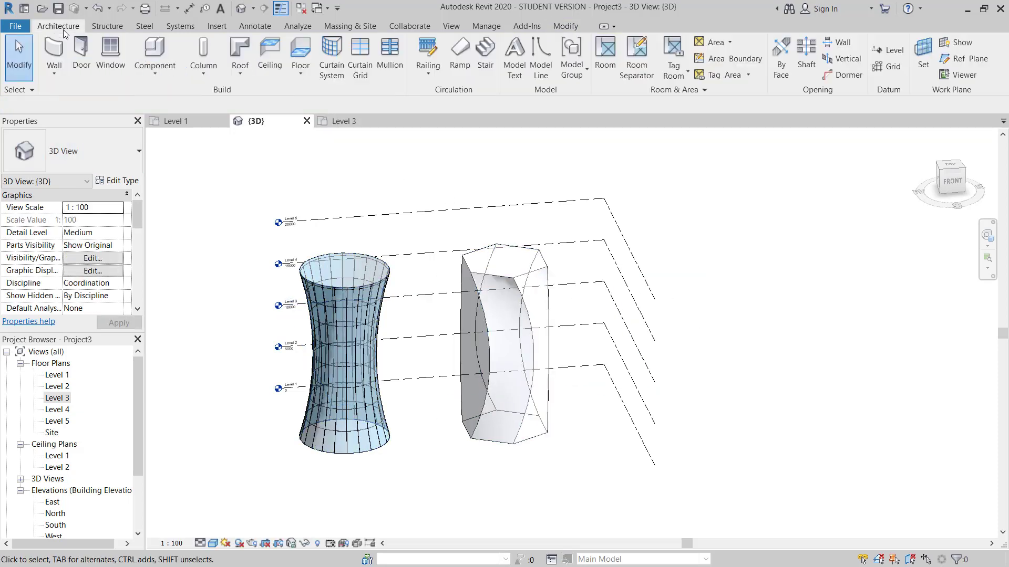
left_click(330, 56)
left_click(545, 282)
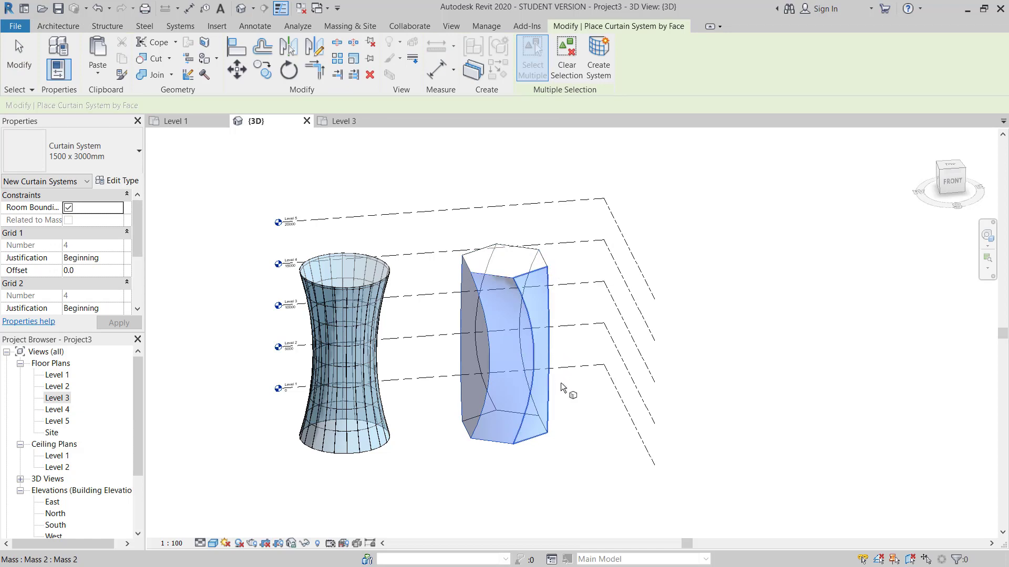
middle_click_drag(567, 398, 490, 404, "shift")
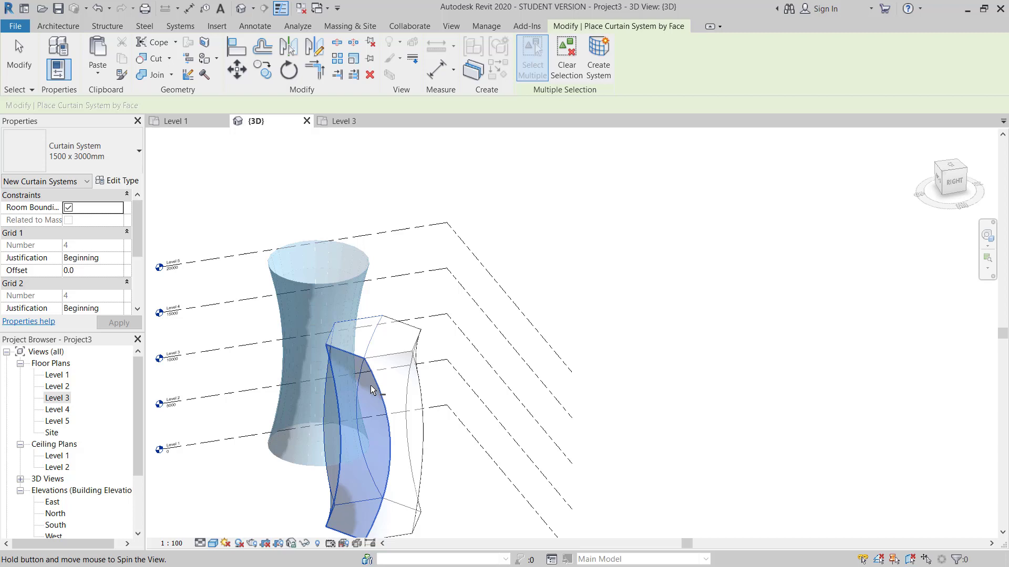
middle_click_drag(418, 367, 207, 338, "shift")
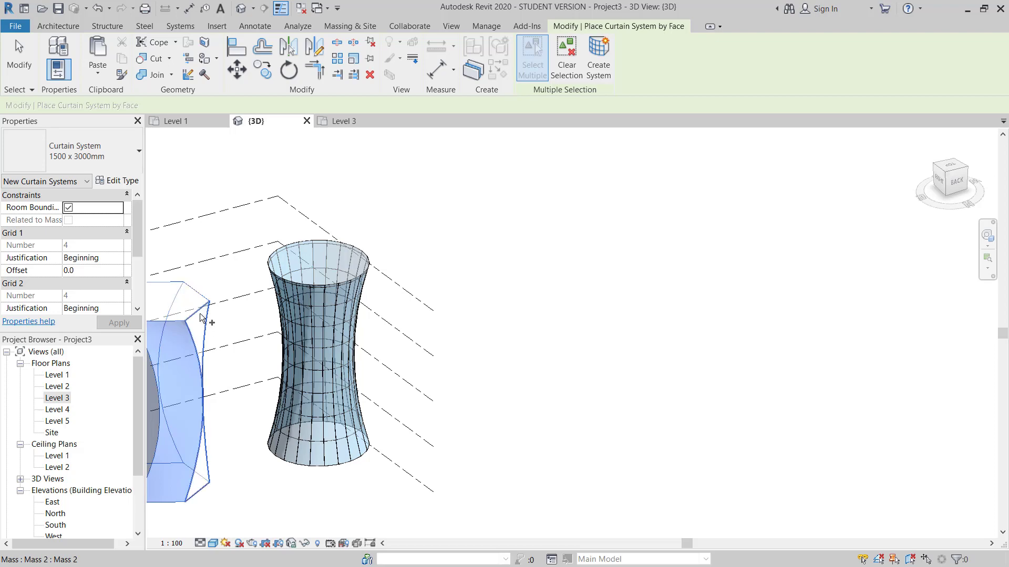
middle_click_drag(199, 350, 575, 99, "shift")
left_click(598, 59)
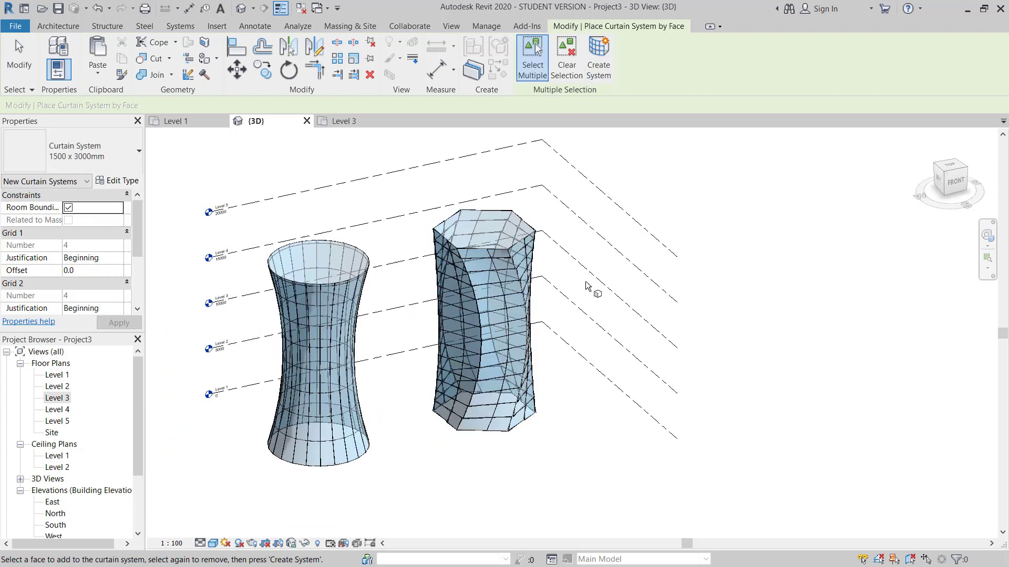
left_click(79, 155)
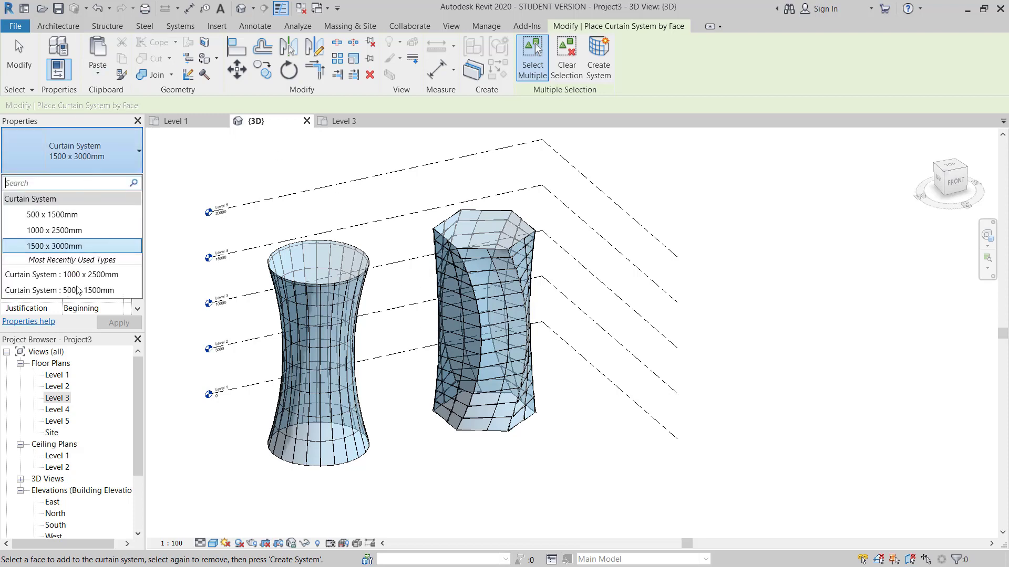
left_click(64, 232)
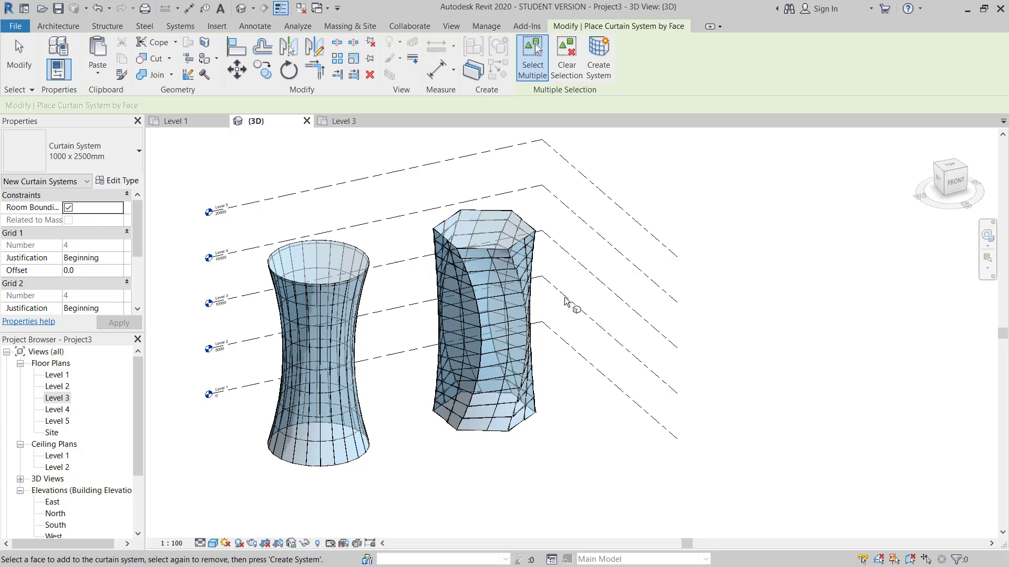
key("Escape")
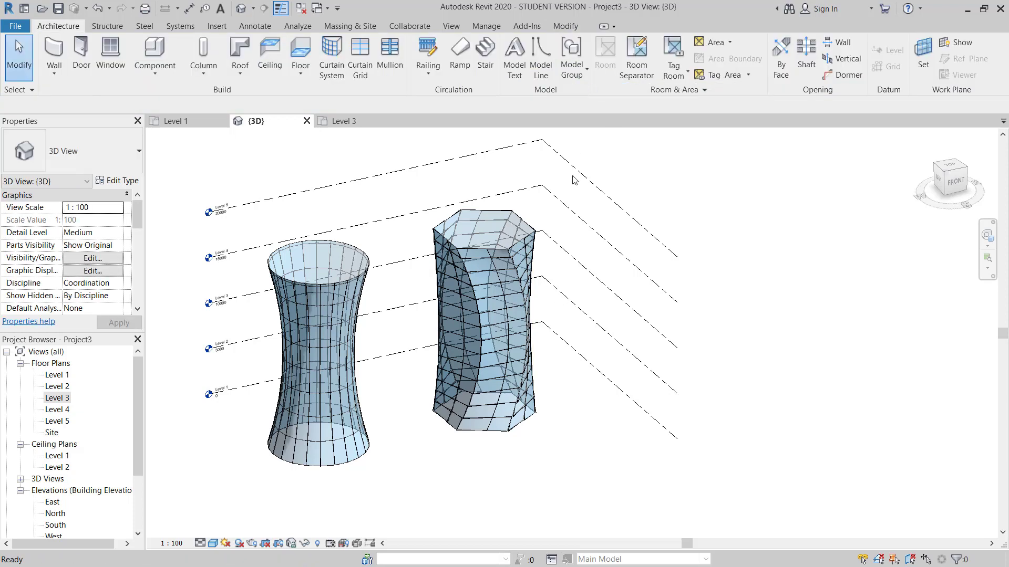
Change the hexagonal tower's curtain system to the 1000 x 2500mm type and view both towers from another angle.
left_click(519, 245)
left_click(103, 160)
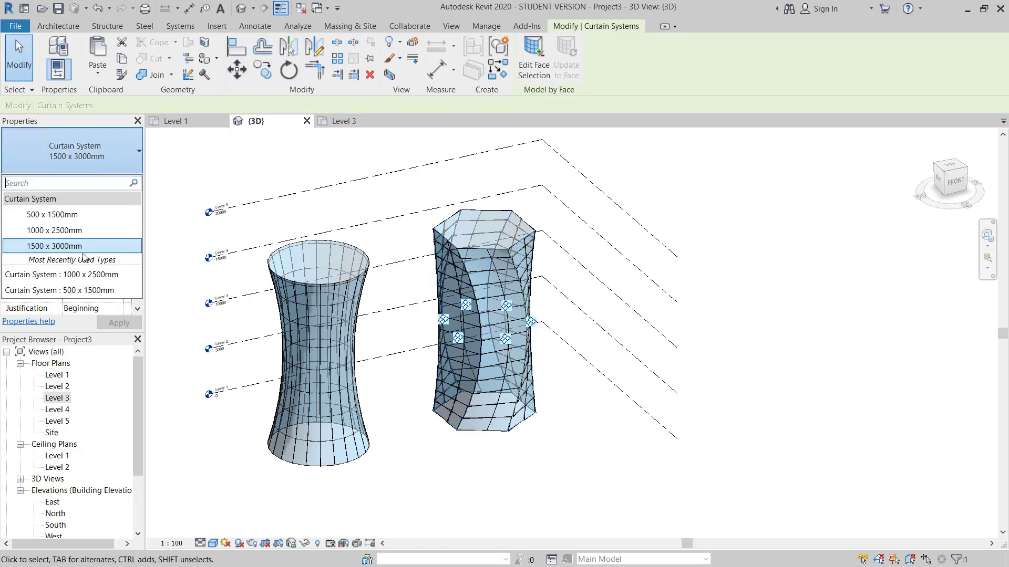
left_click(64, 231)
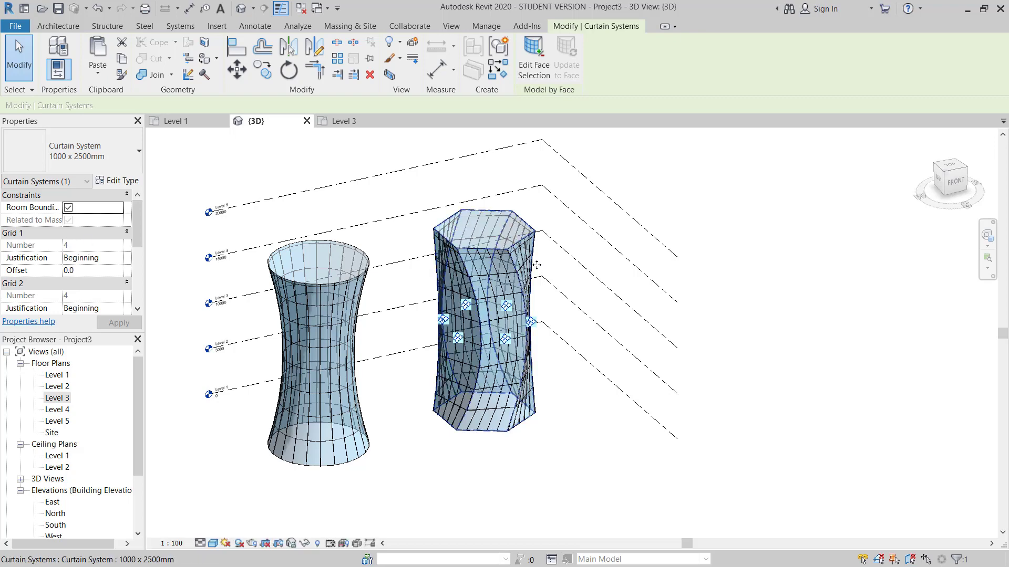
left_click(598, 468)
middle_click_drag(531, 475, 476, 369, "shift")
middle_click_drag(544, 412, 622, 457, "shift")
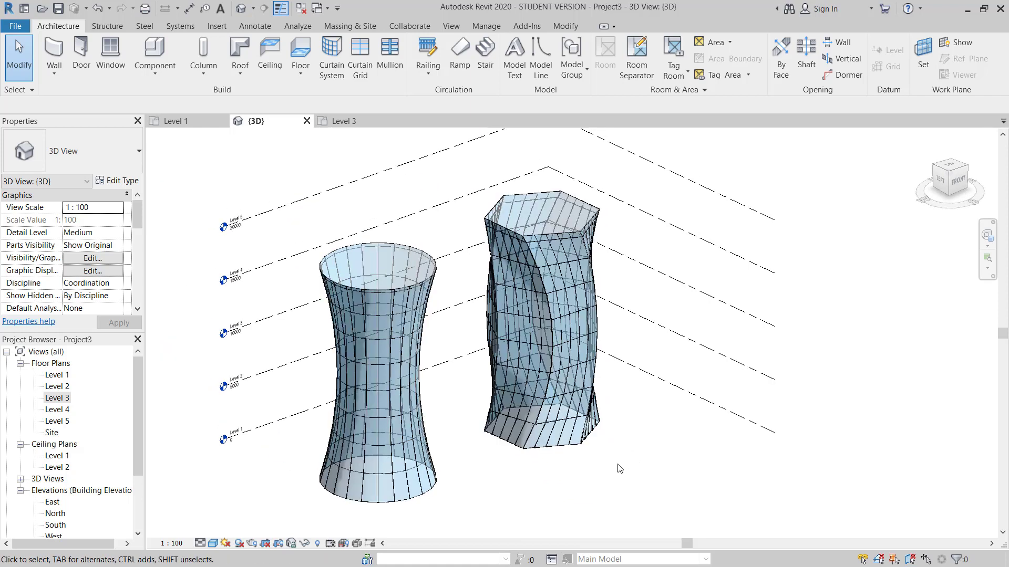